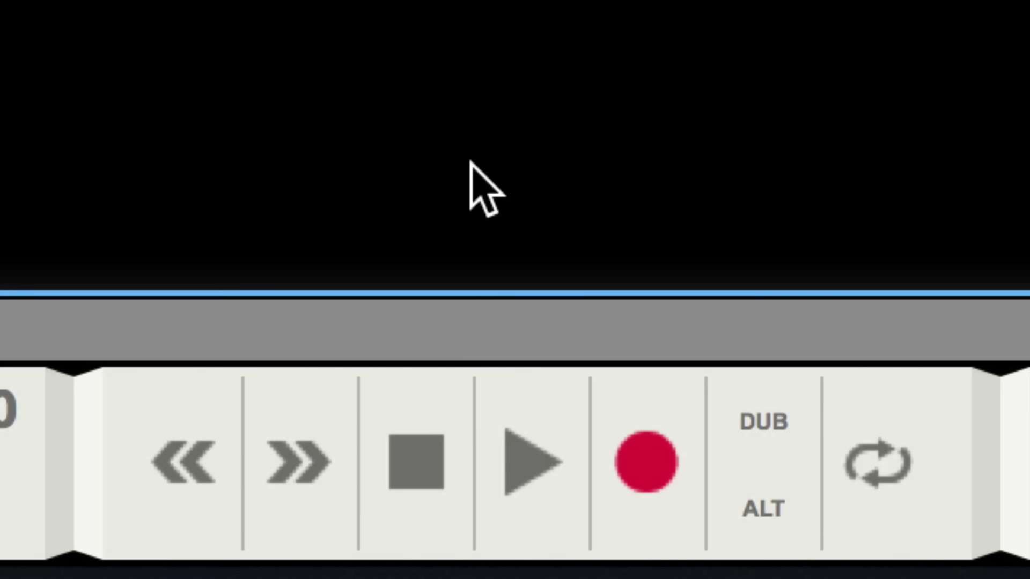
- Start playback from the transport and stop it again
left_click(515, 430)
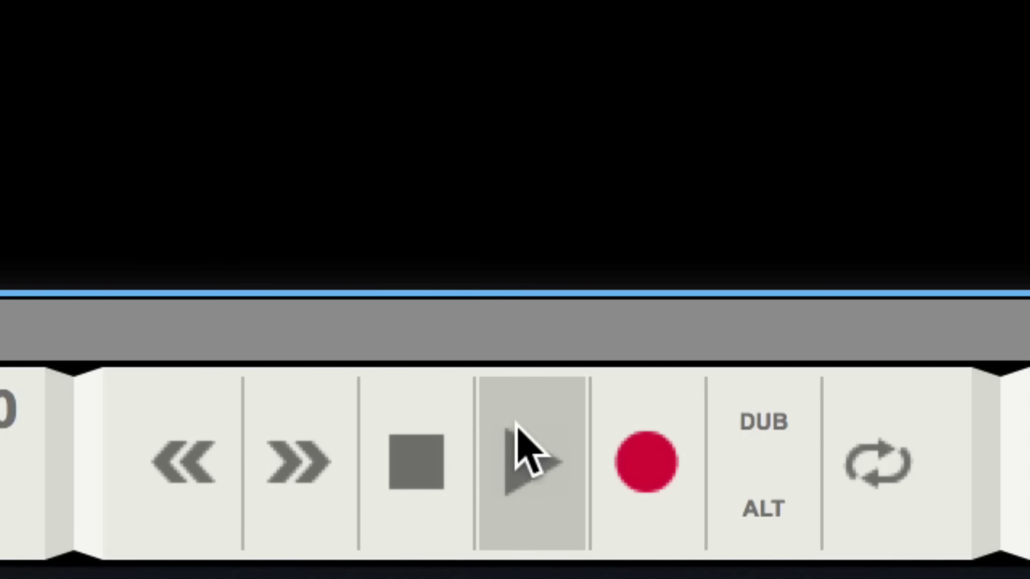
left_click(523, 450)
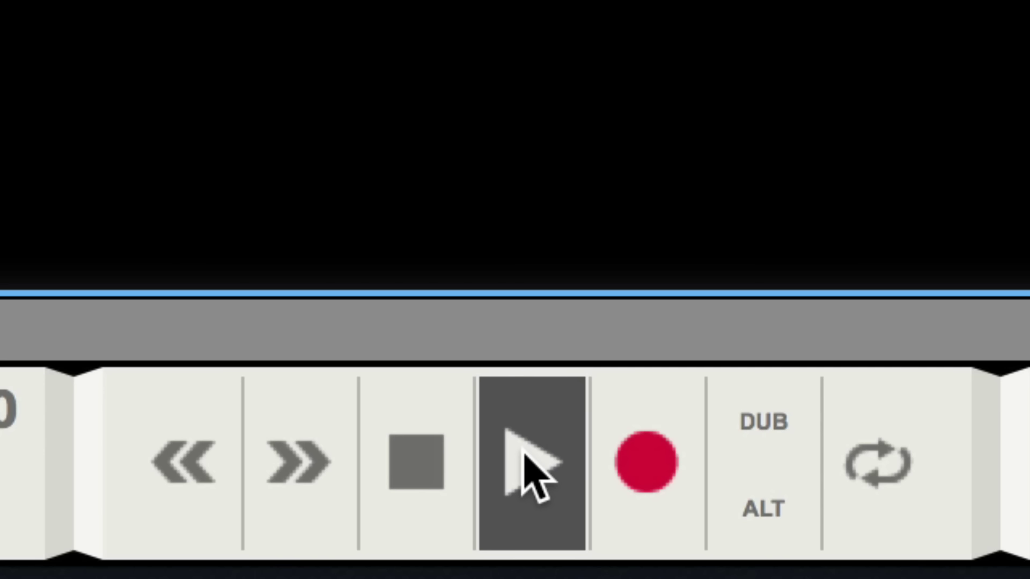
left_click(422, 458)
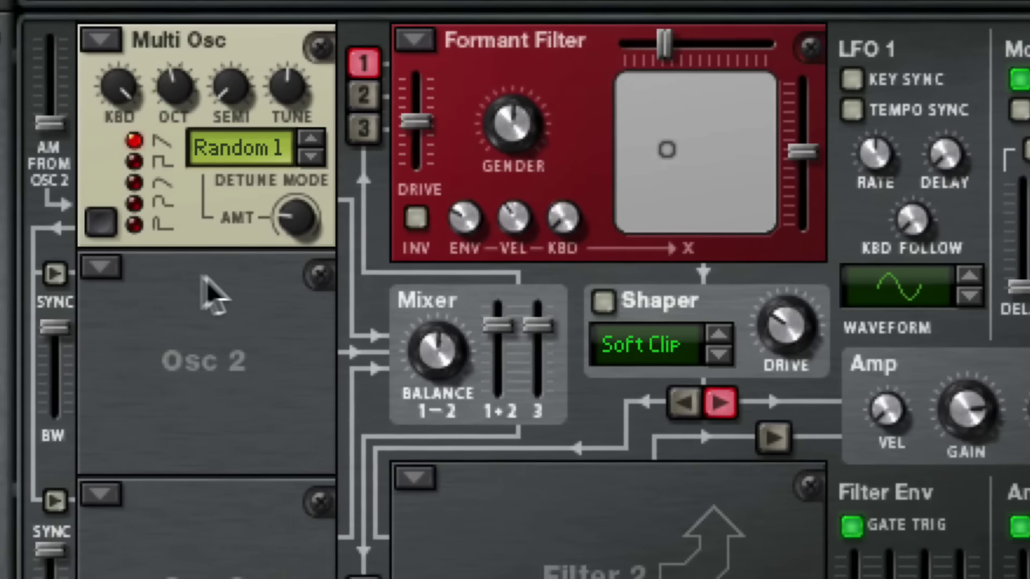
- Load a Multi Oscillator into the synthesizer's empty Osc 2 slot
left_click(115, 274)
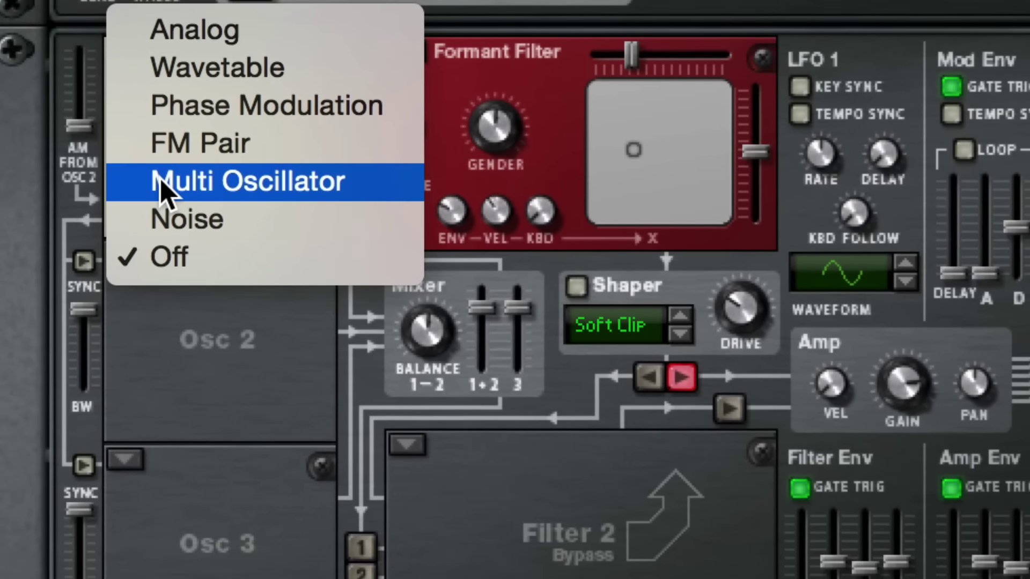
left_click(161, 184)
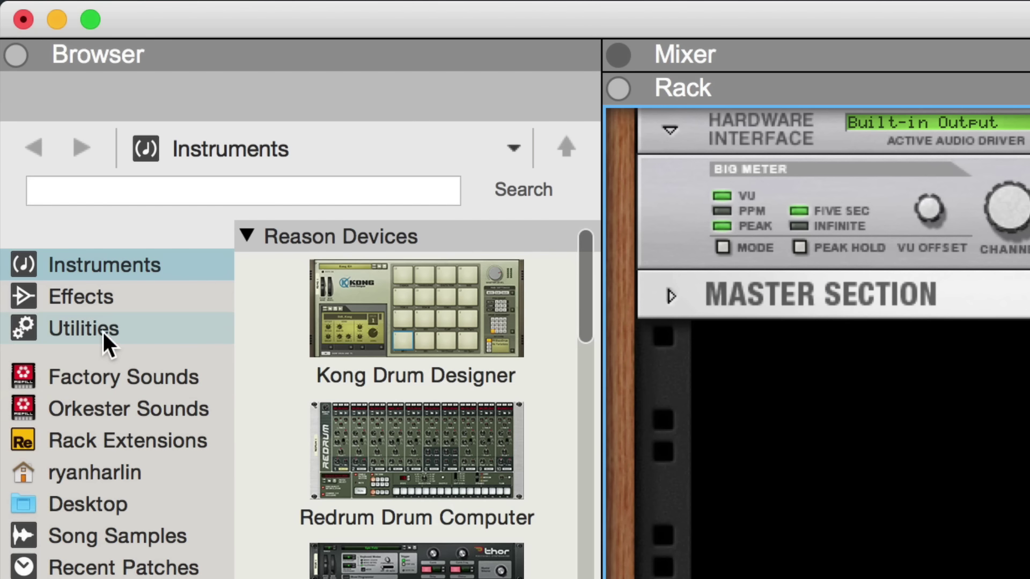
- Add a Combinator from the Utilities devices to the rack and place a Line Mixer 6:2 inside it
left_click(102, 330)
left_click_drag(375, 292, 839, 510)
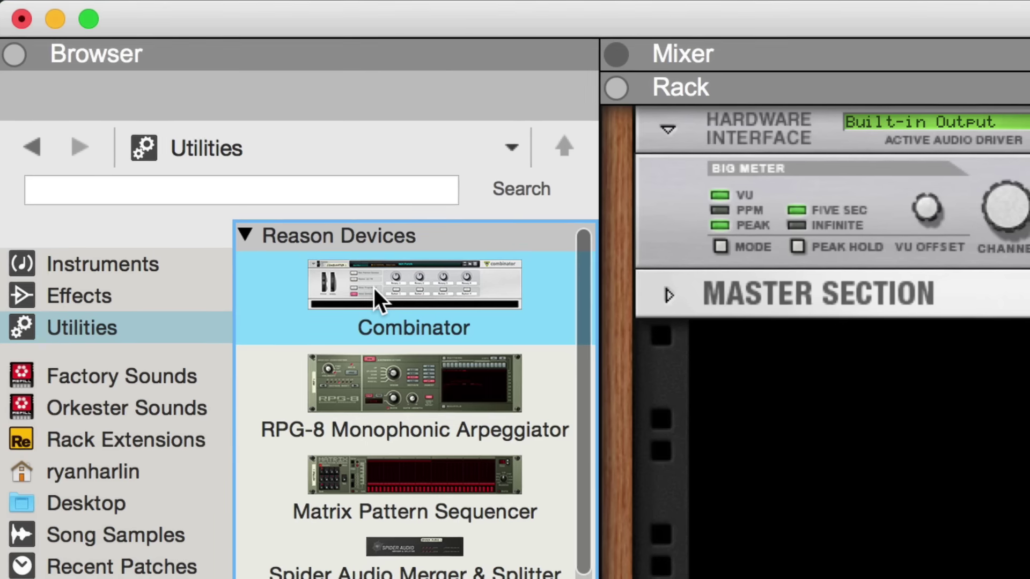
left_click_drag(453, 373, 469, 398)
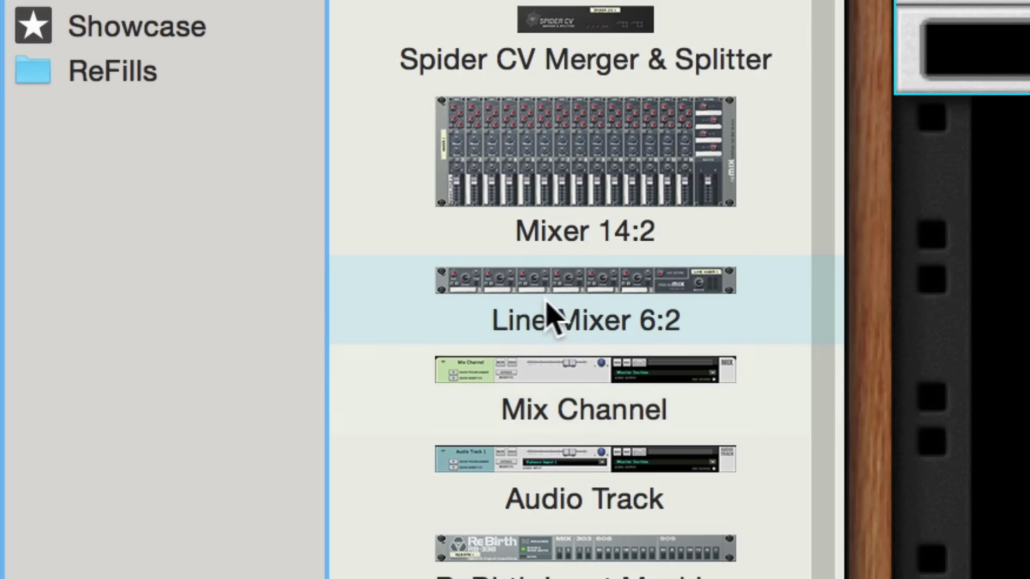
left_click_drag(547, 303, 1027, 58)
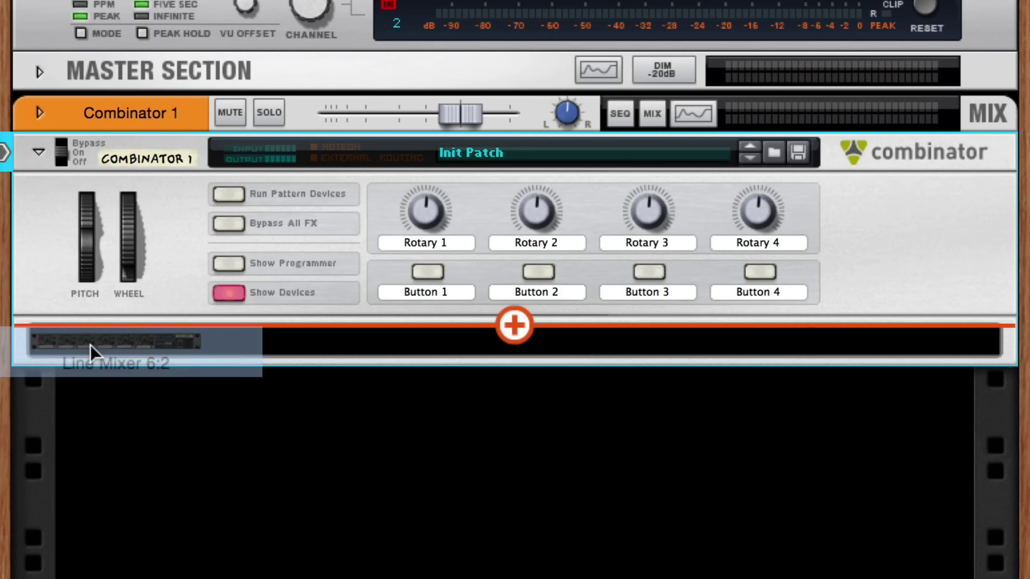
left_click_drag(90, 345, 96, 343)
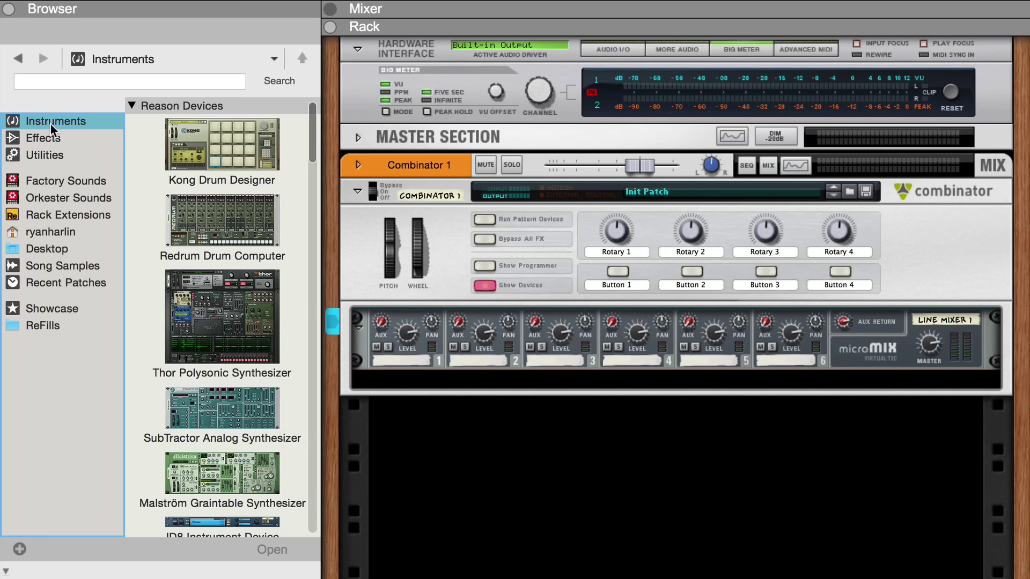
- Add a Malström Graintable Synthesizer inside the Combinator below the line mixer and reset the device
left_click(50, 123)
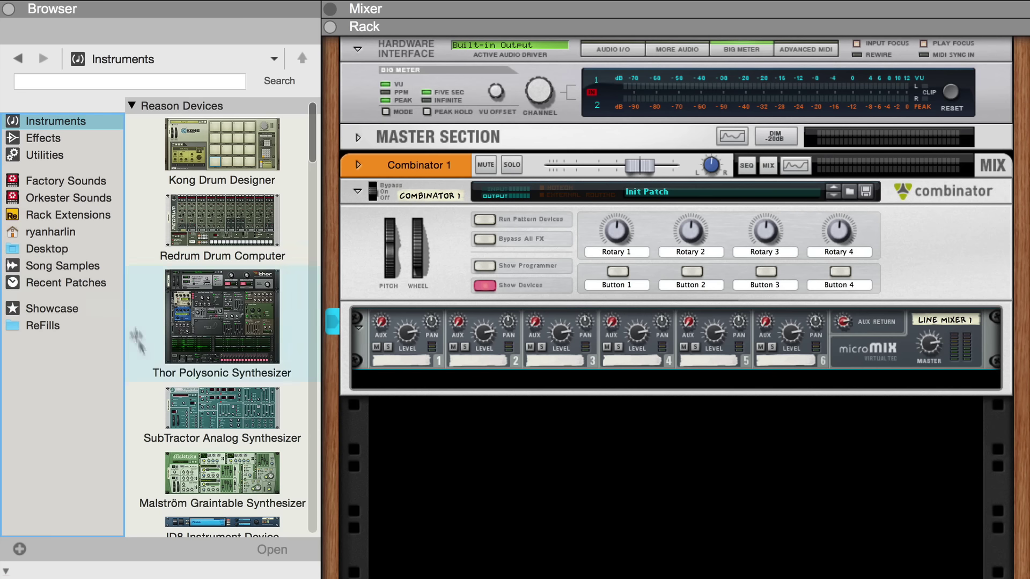
left_click_drag(208, 462, 446, 388)
right_click(456, 377)
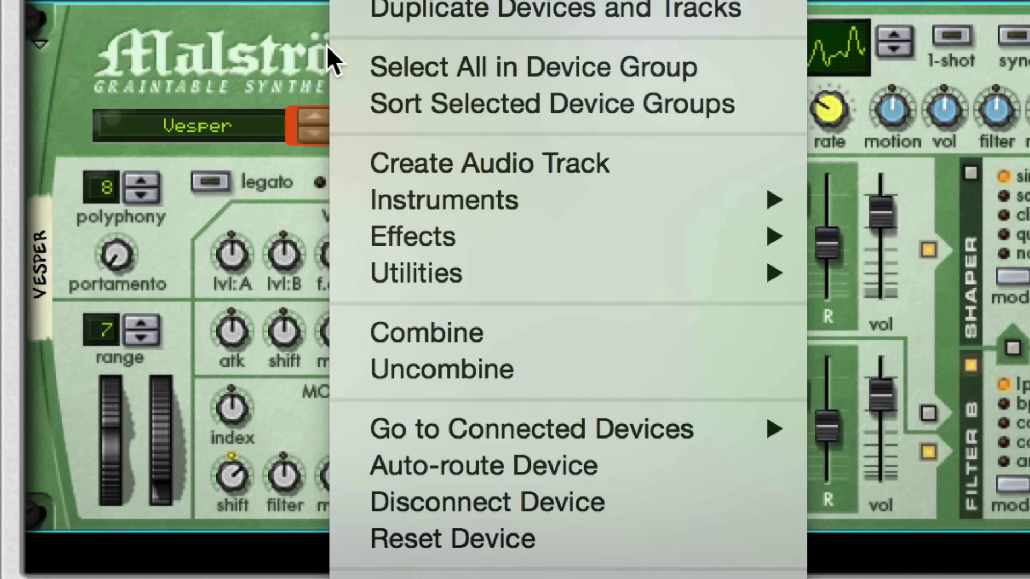
left_click(430, 539)
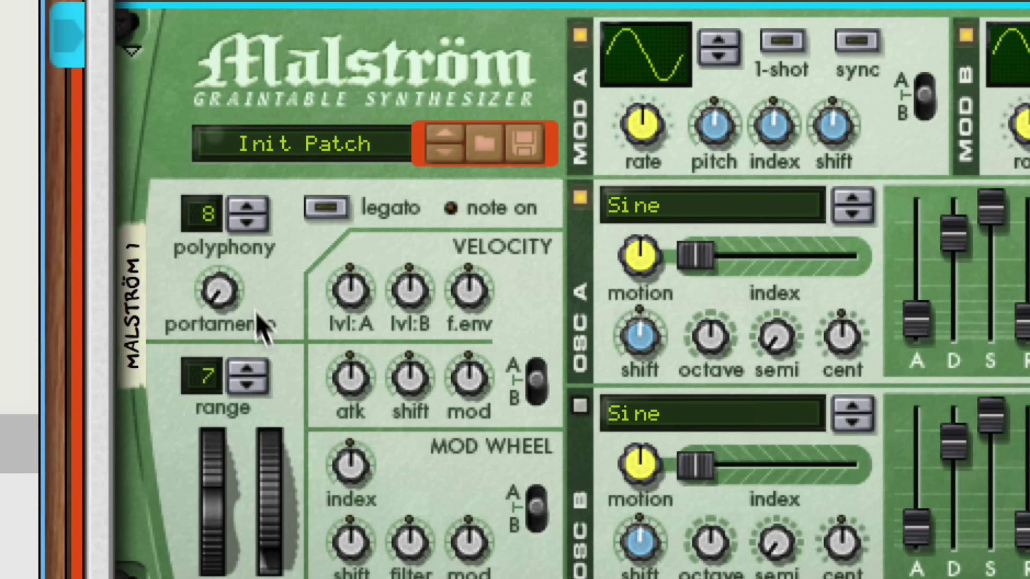
- Set the Malström's polyphony to 1 and its pitch bend range to 12
left_click(248, 222)
left_click(248, 222)
left_click(249, 228)
left_click(249, 227)
left_click(248, 227)
left_click(245, 365)
- Rename the first Malström as Sub
double_click(131, 324)
type("Sub")
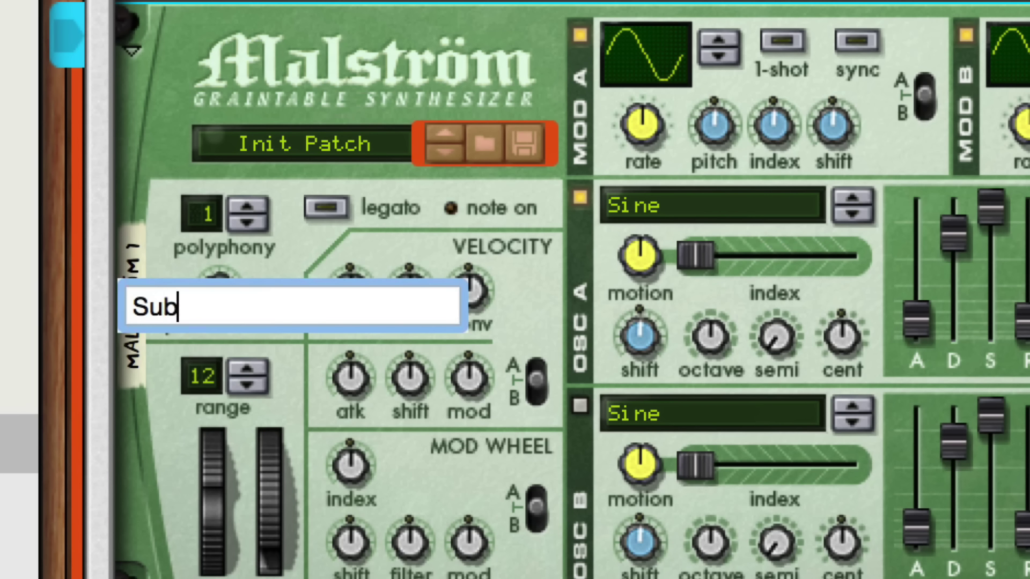
key("Return")
- Add a second Malström below the Sub synthesizer and reset it
left_click_drag(247, 484, 376, 494)
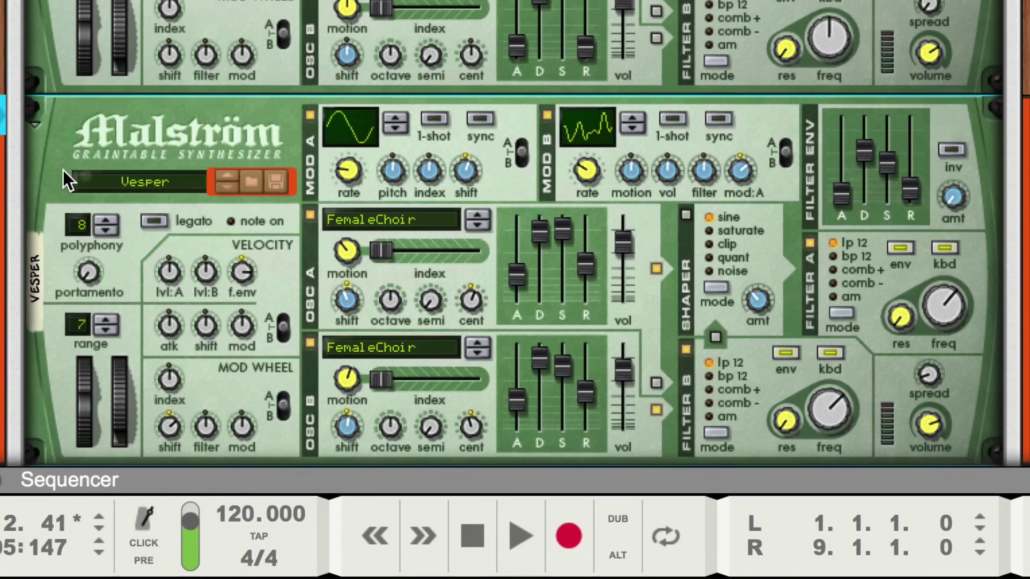
right_click(62, 169)
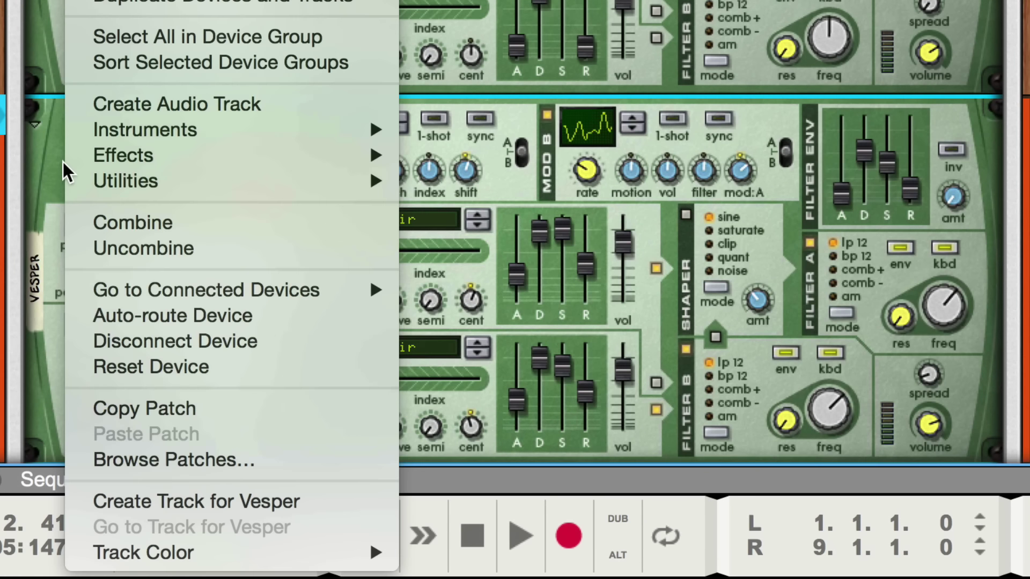
left_click(112, 369)
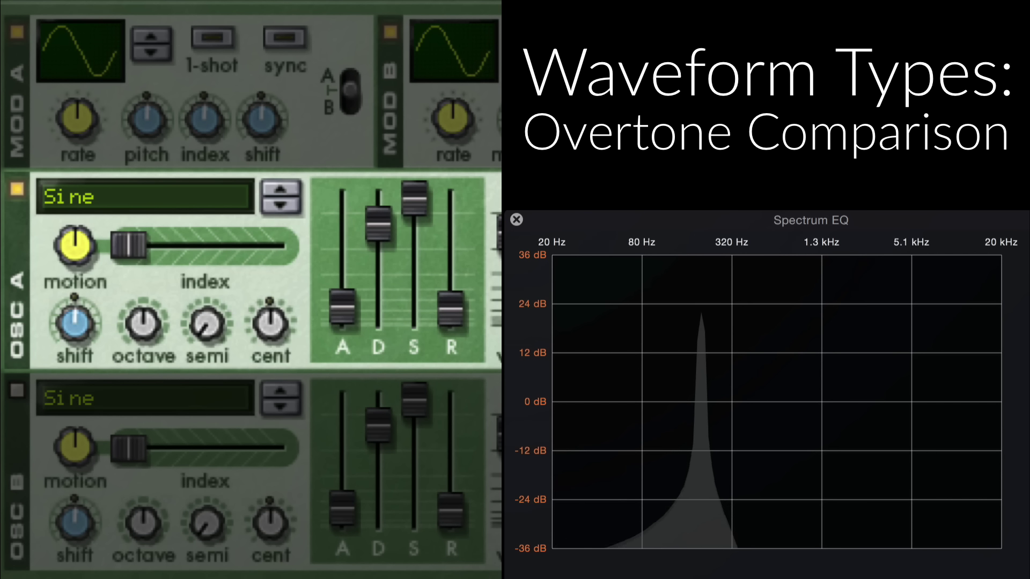
- Try the Square, Sawtooth and Sawtooth*4 waveforms on oscillator A of the second Malström
left_click(172, 206)
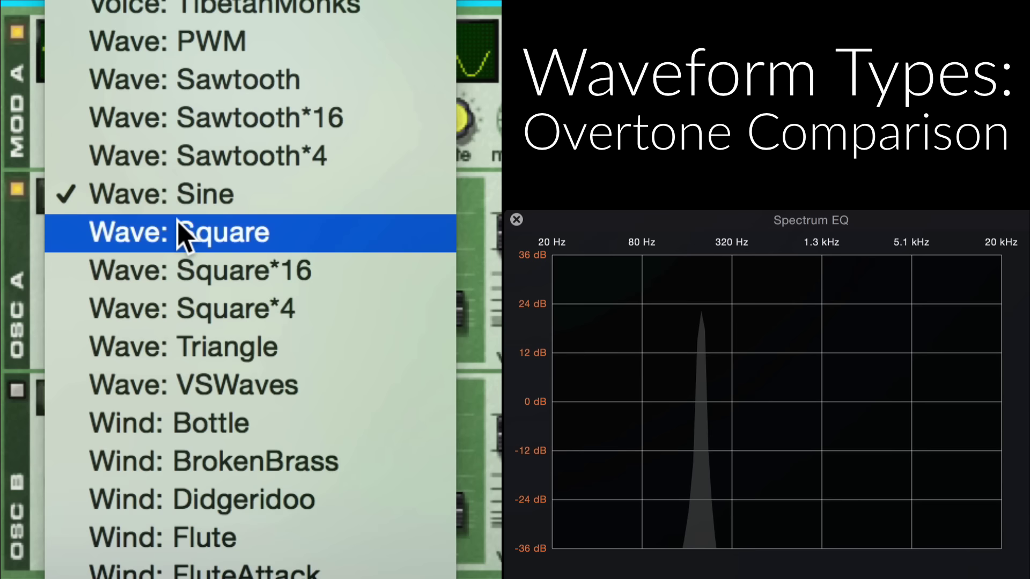
left_click(182, 236)
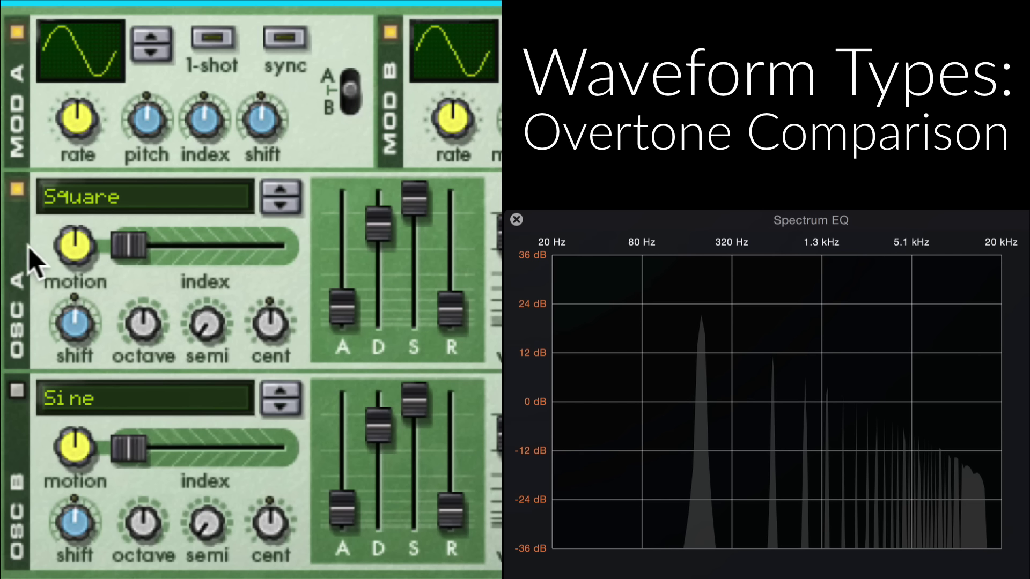
left_click(80, 203)
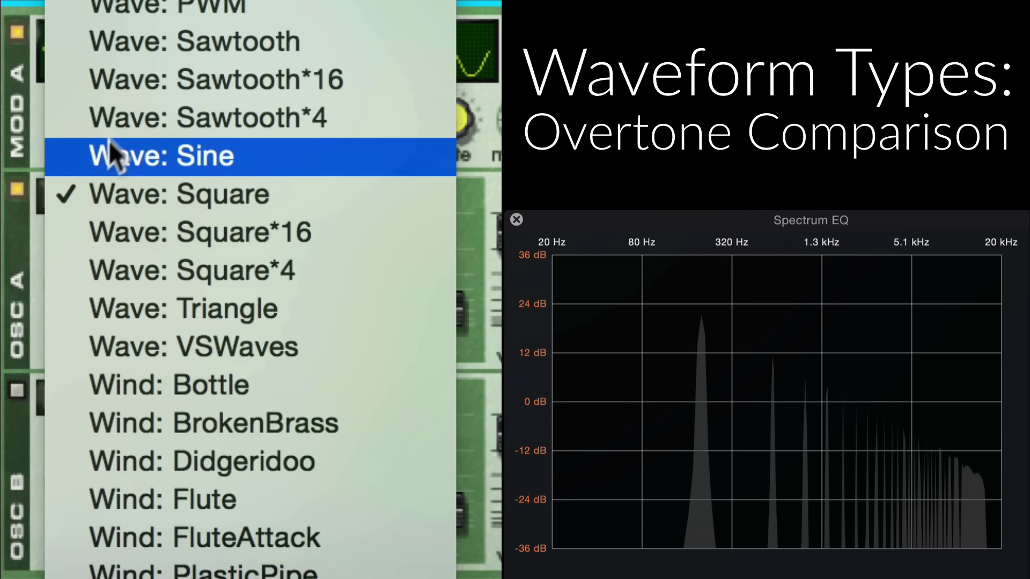
left_click(134, 46)
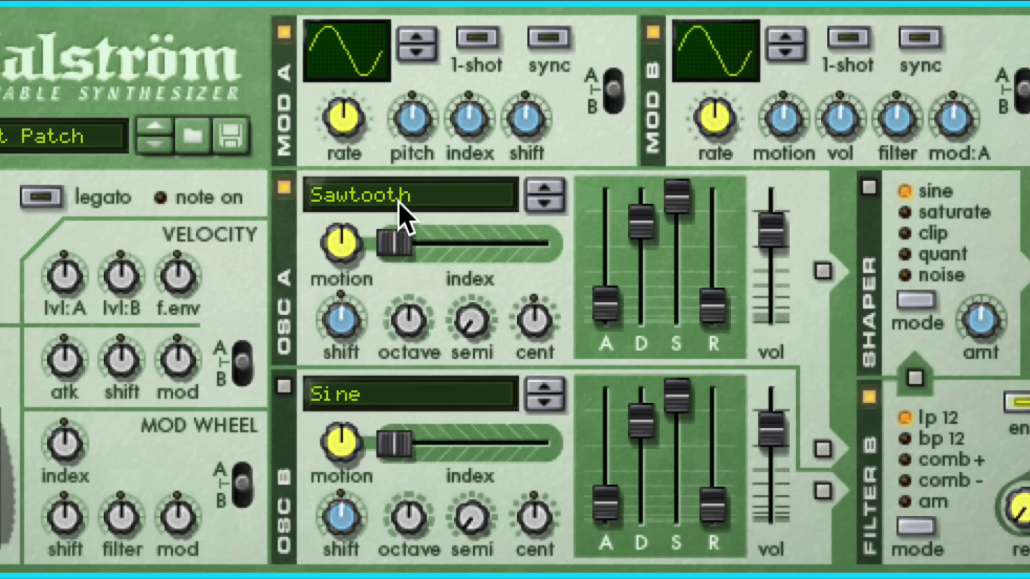
left_click(400, 214)
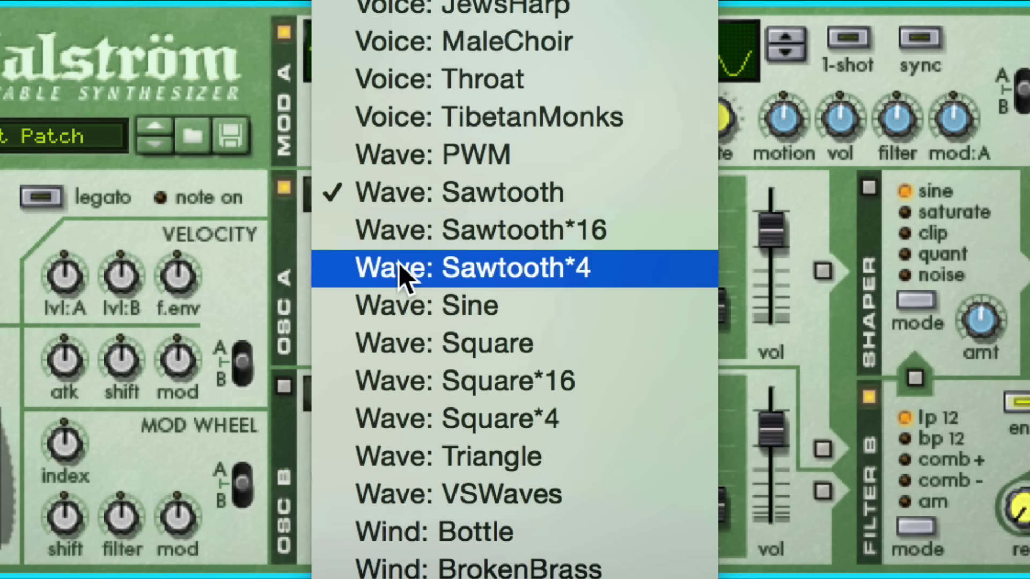
left_click(404, 275)
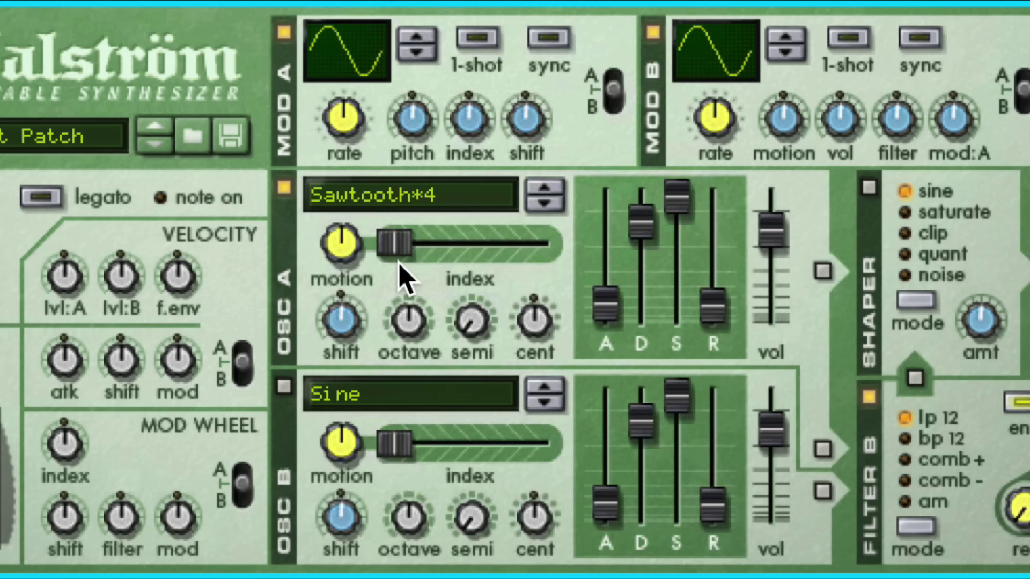
- Set oscillator A of the second Malström to the Sawtooth*16 waveform
left_click(442, 202)
left_click(450, 170)
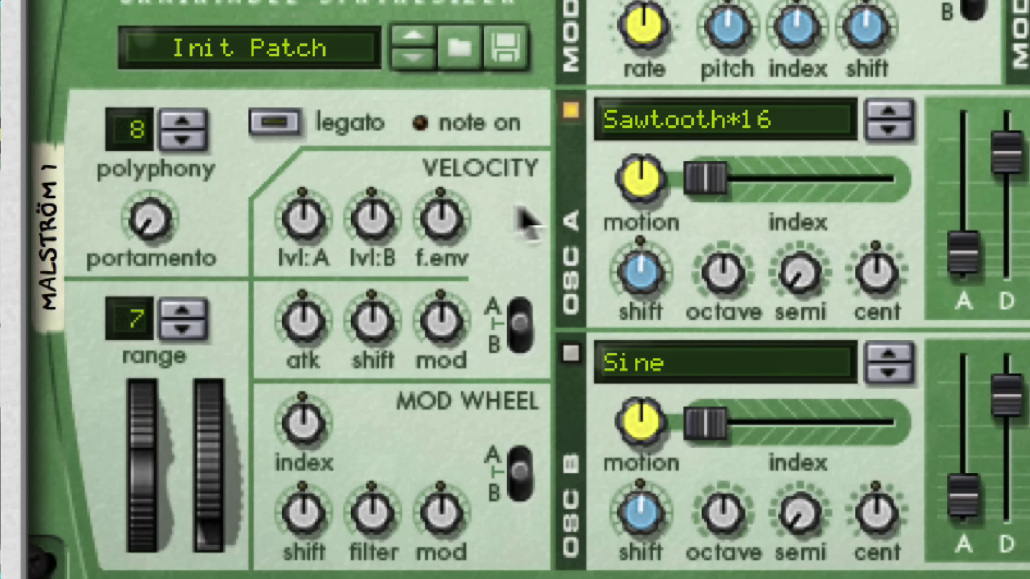
- Set the second Malström's polyphony to 1 and its pitch bend range to 12
left_click(0, 215)
left_click(183, 140)
left_click(184, 140)
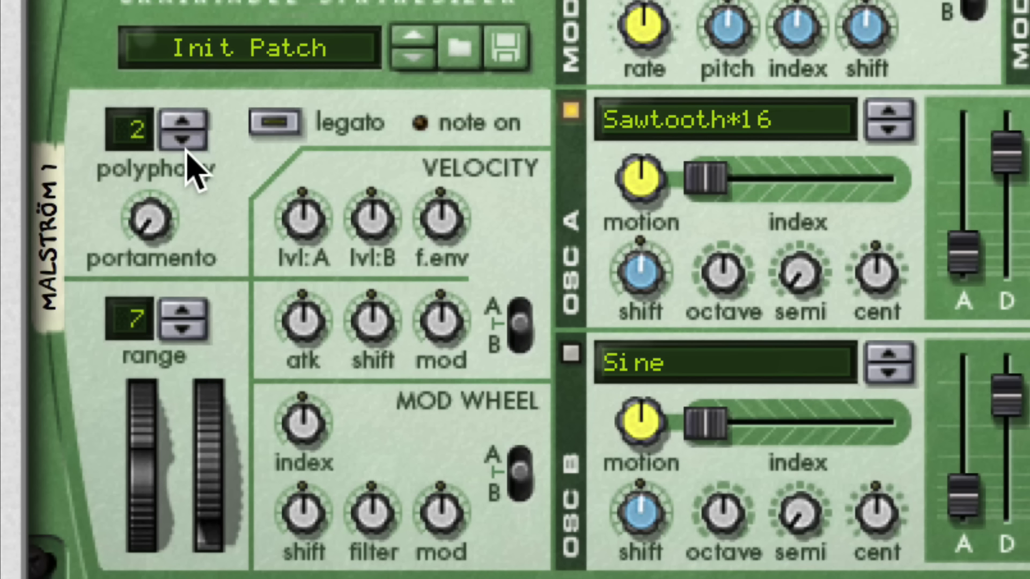
left_click(184, 140)
left_click(181, 310)
left_click(181, 310)
left_click(181, 310)
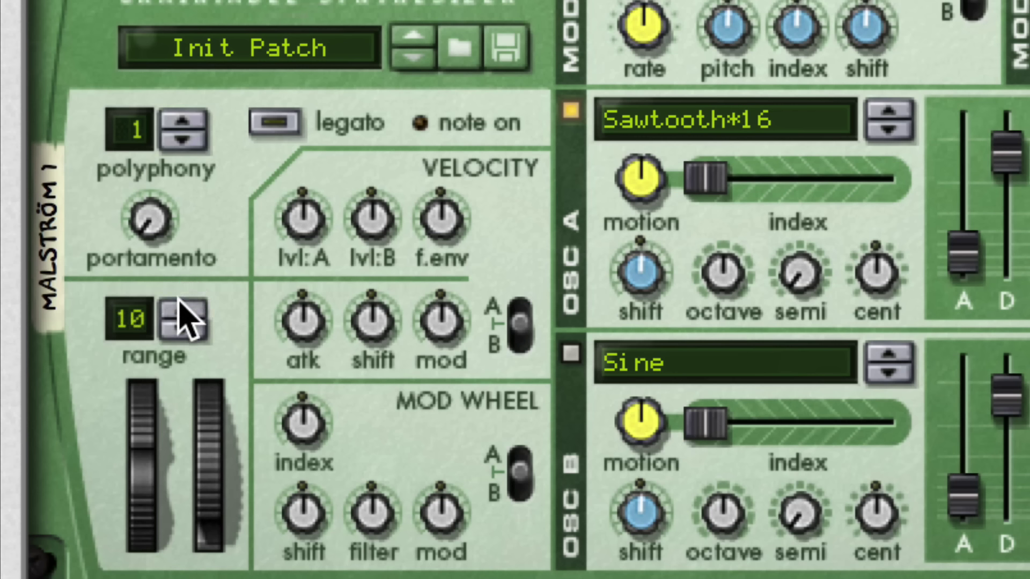
left_click(181, 310)
left_click(181, 310)
- Rename the second Malström as Saw 1 and raise its portamento
double_click(47, 236)
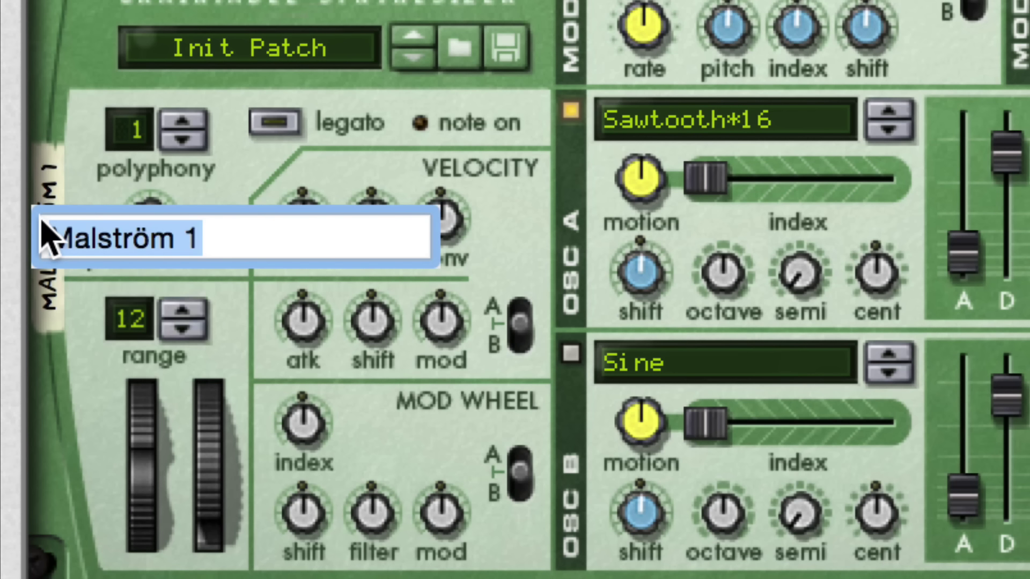
type("Saw 1")
key("Return")
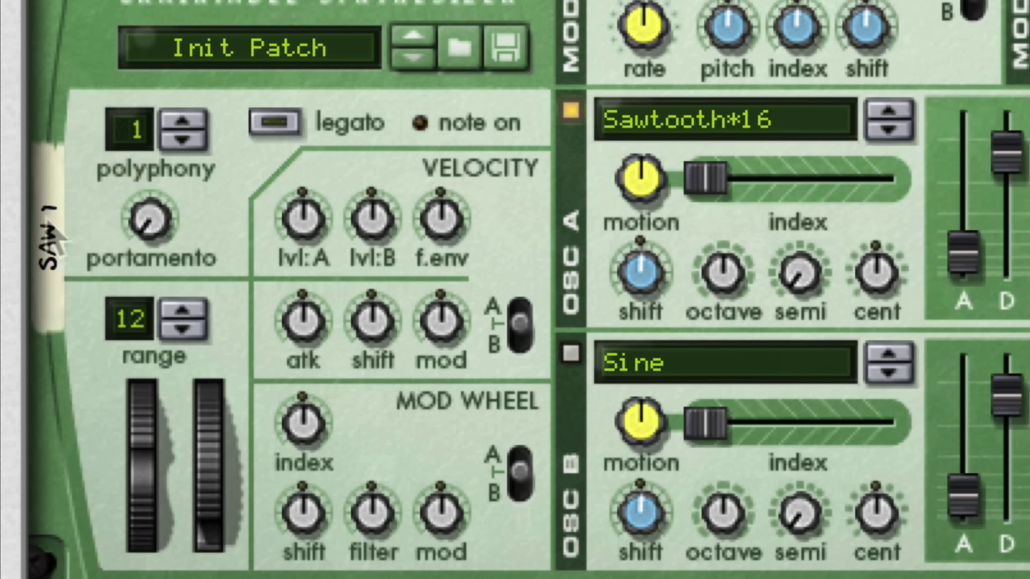
left_click_drag(152, 218, 155, 162)
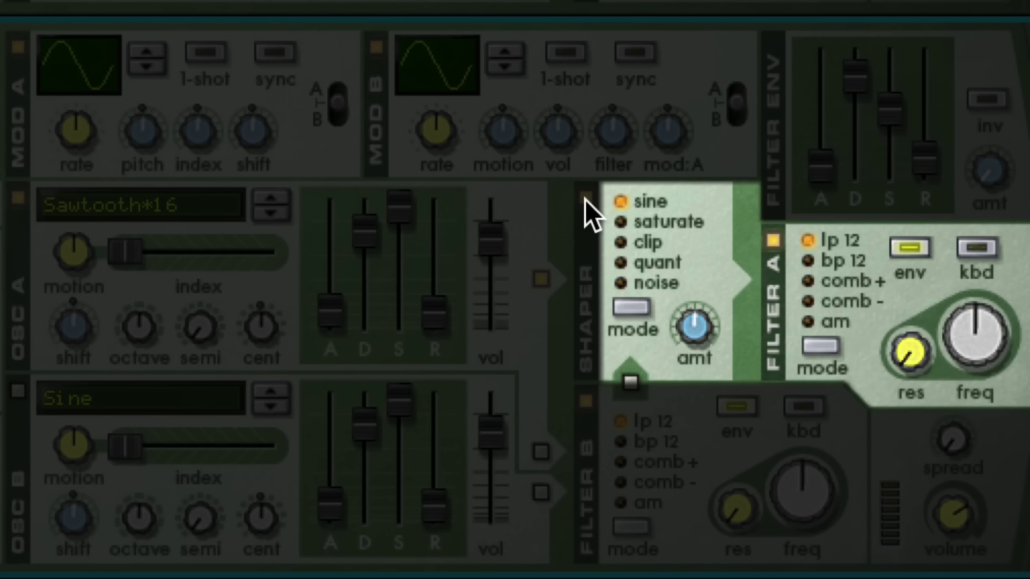
- Turn on the Shaper of Saw 1 and cycle its mode through saturate, clip, quant and sine
left_click(586, 198)
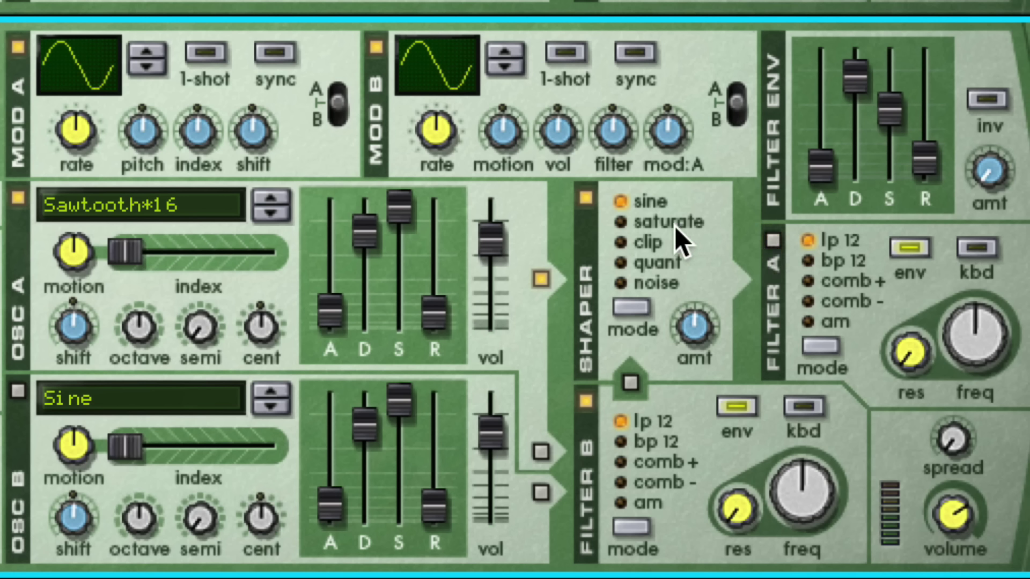
left_click(652, 225)
left_click(636, 243)
left_click(636, 264)
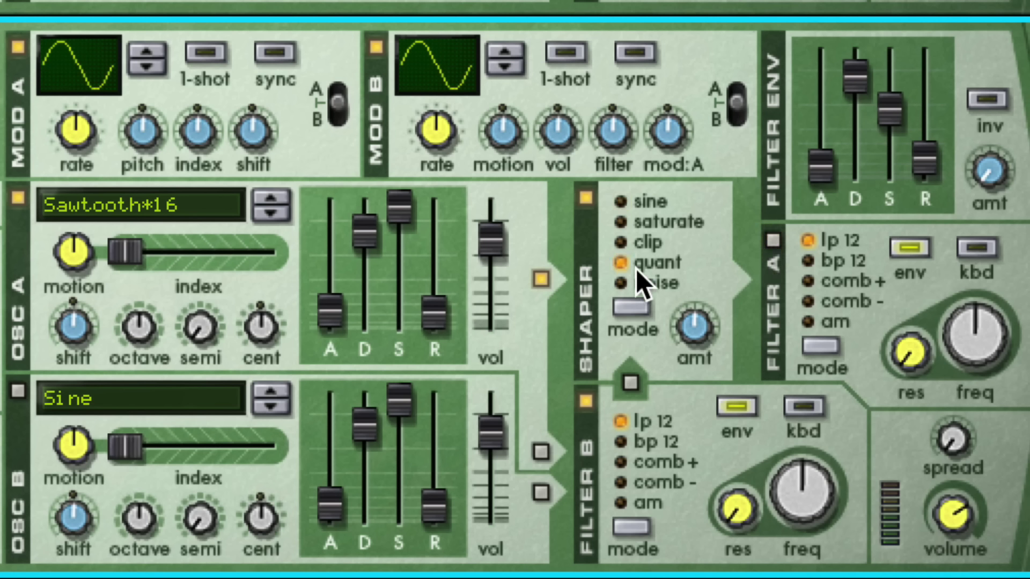
left_click(635, 202)
- Increase the Shaper amount and switch its mode through saturate to clip
left_click_drag(684, 326, 677, 302)
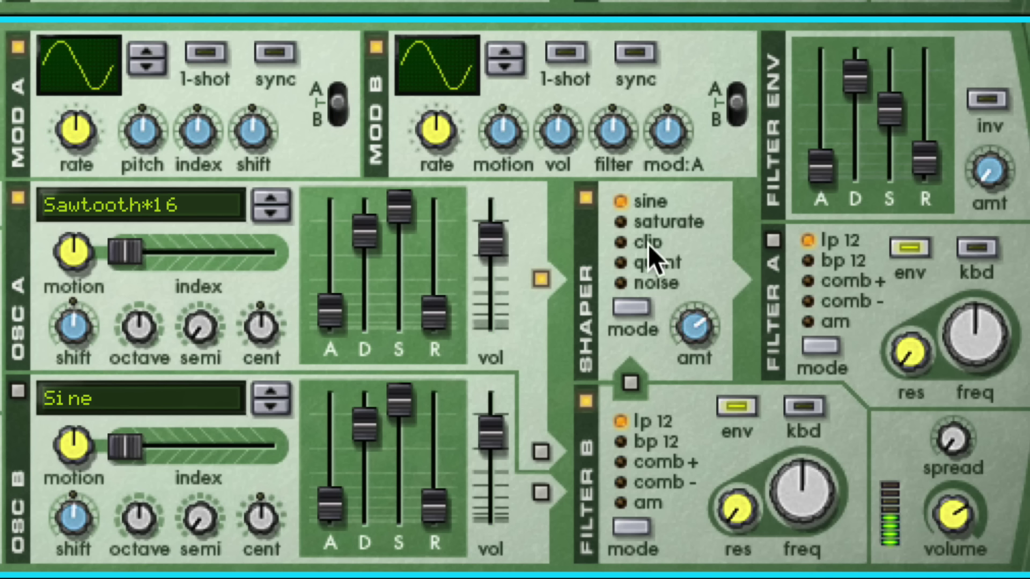
left_click(642, 221)
left_click(643, 243)
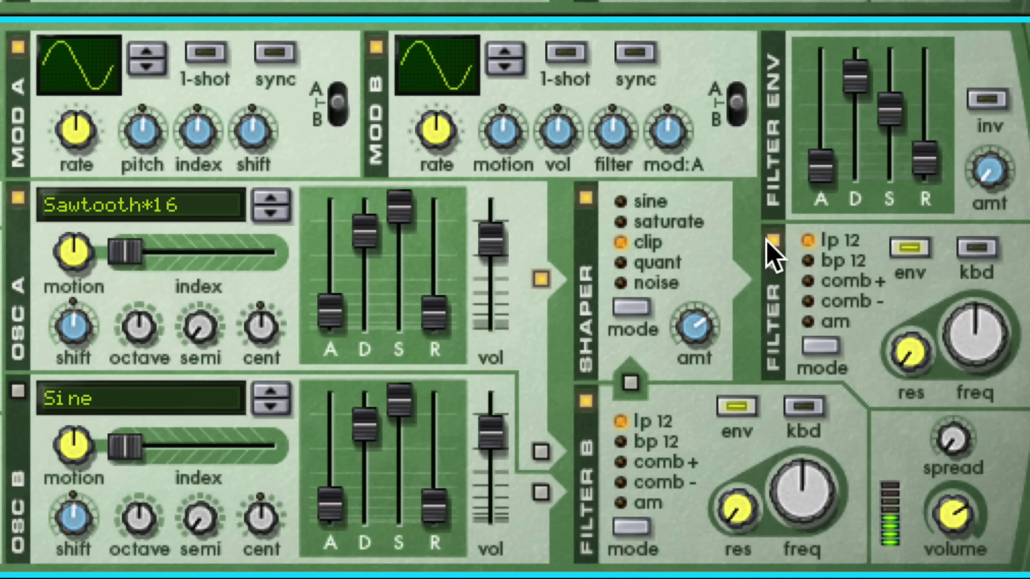
- Set Filter A of Saw 1 to bp 12 mode with a low cutoff frequency
left_click_drag(961, 352, 993, 440)
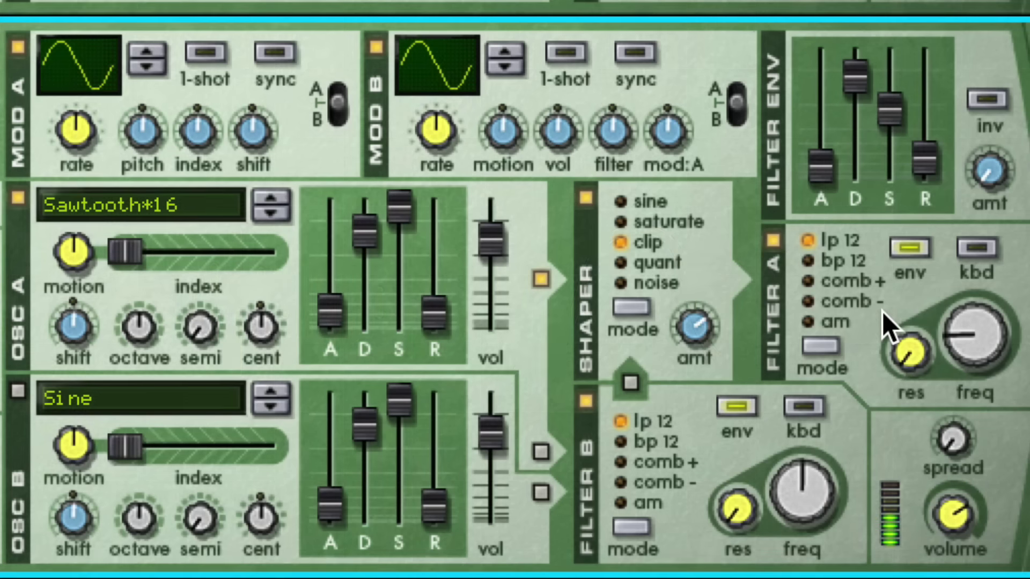
left_click(809, 261)
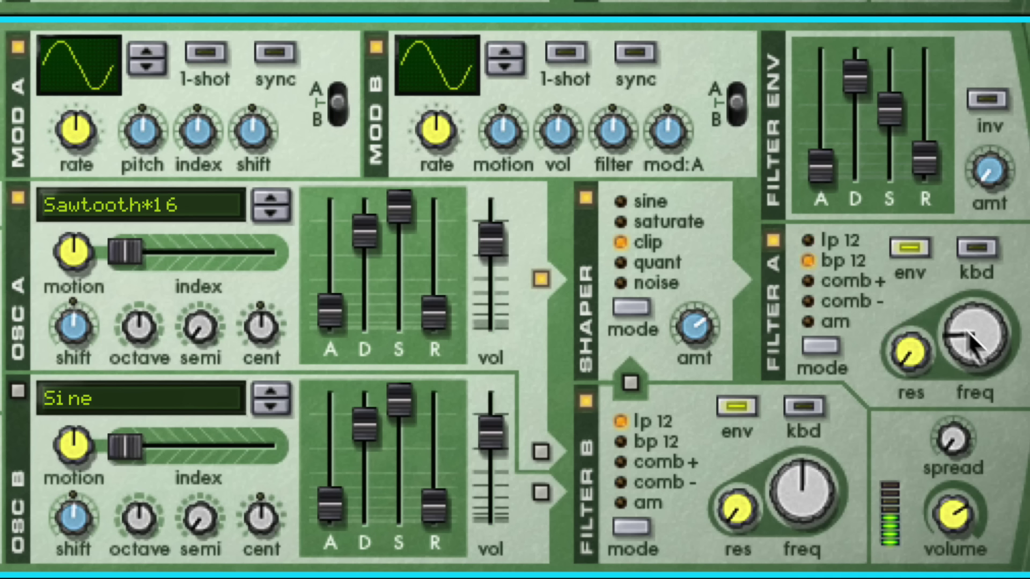
left_click_drag(992, 352, 977, 338)
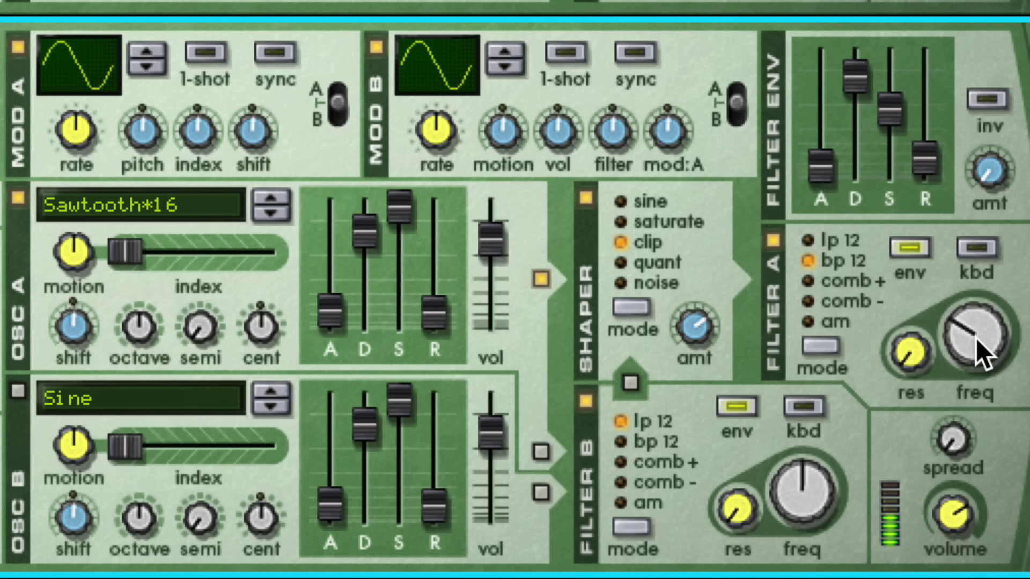
- Raise the resonance of Saw 1's Filter A and slightly raise its cutoff frequency
left_click_drag(916, 350, 911, 306)
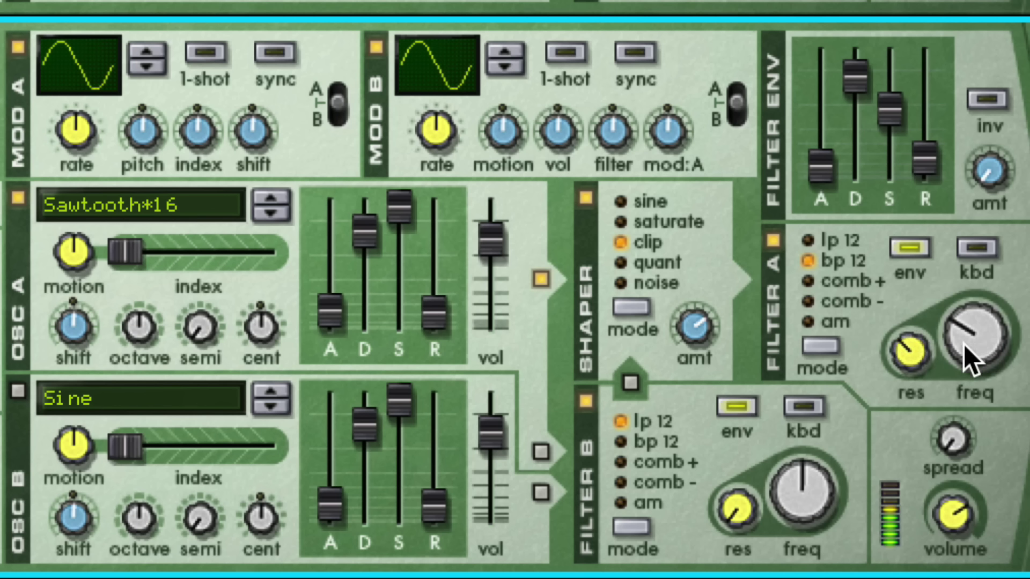
mouse_move(964, 345)
left_mouse_down()
mouse_move(939, 257)
mouse_move(950, 338)
left_mouse_up()
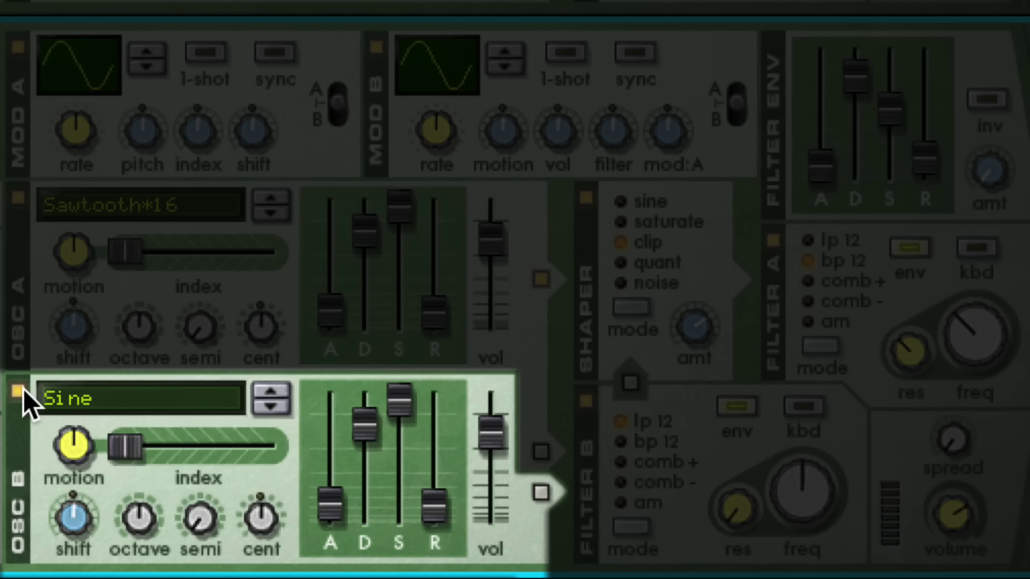
- Set Osc B of Saw 1 to the Sawtooth*16 wave and raise Filter A's cutoff frequency
left_click(182, 397)
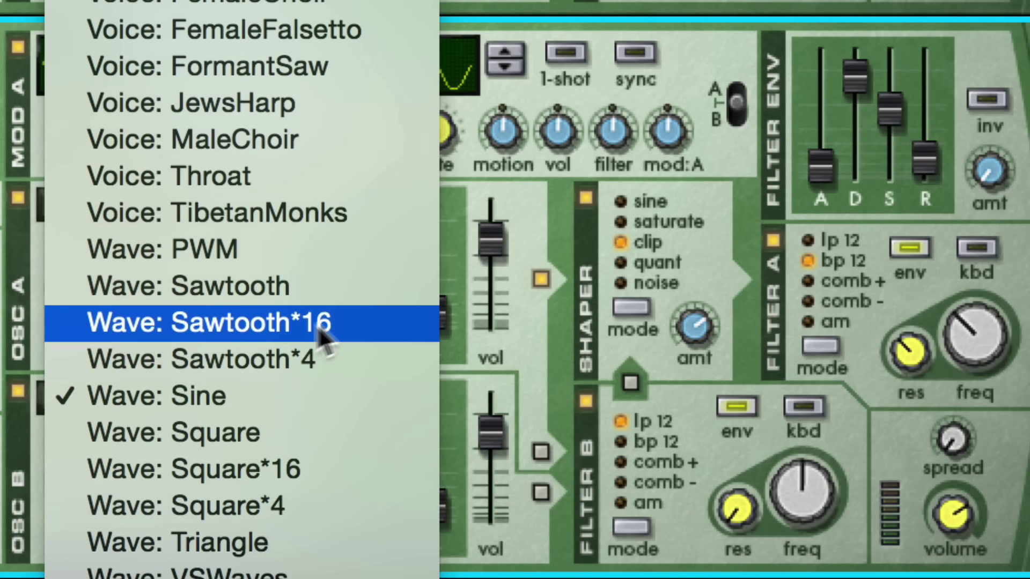
left_click(331, 327)
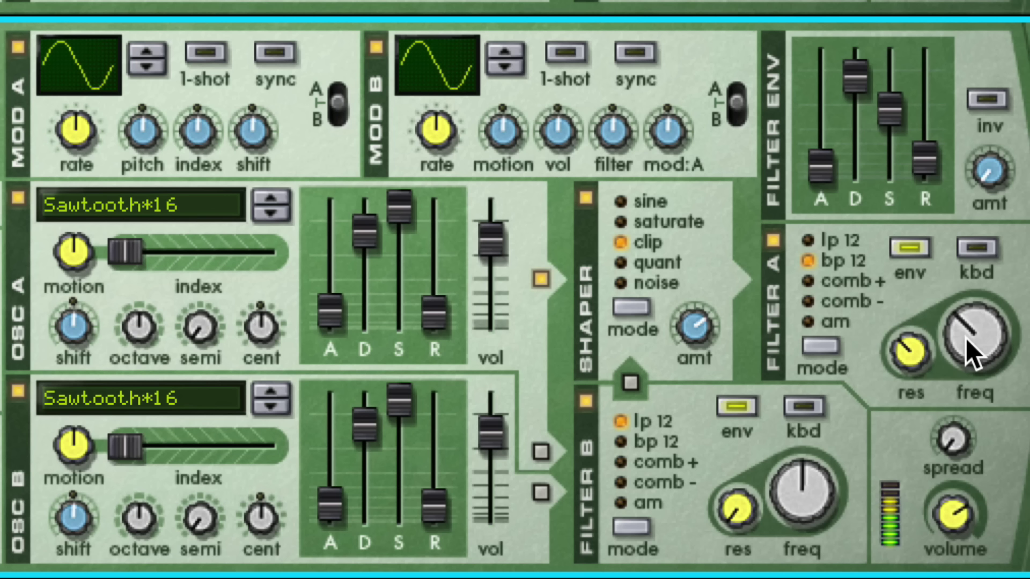
left_click_drag(966, 338, 935, 265)
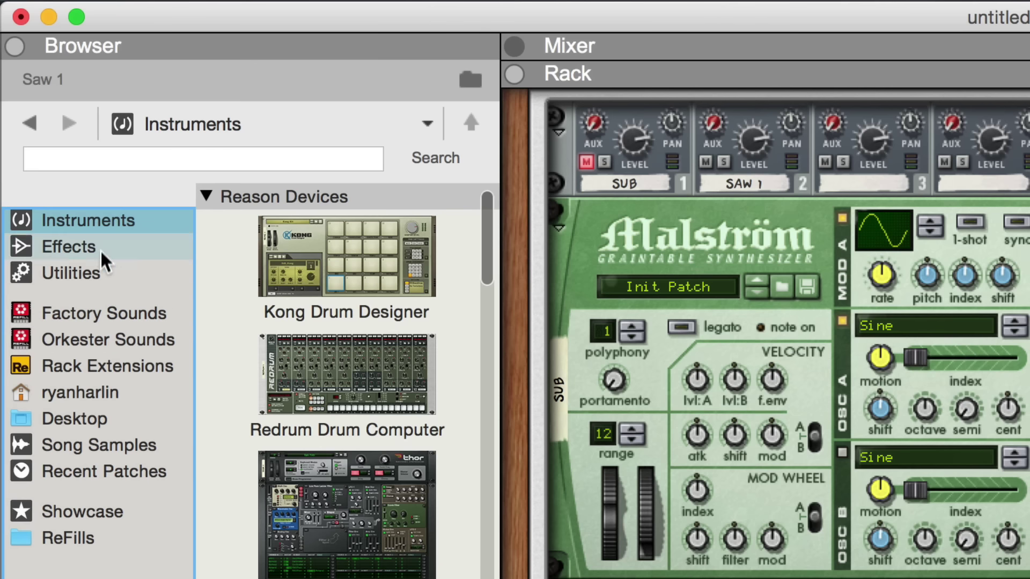
- Add a Scream 4 Distortion below Saw 1, reset it to its initial patch, and set its damage type to Tape
left_click(103, 257)
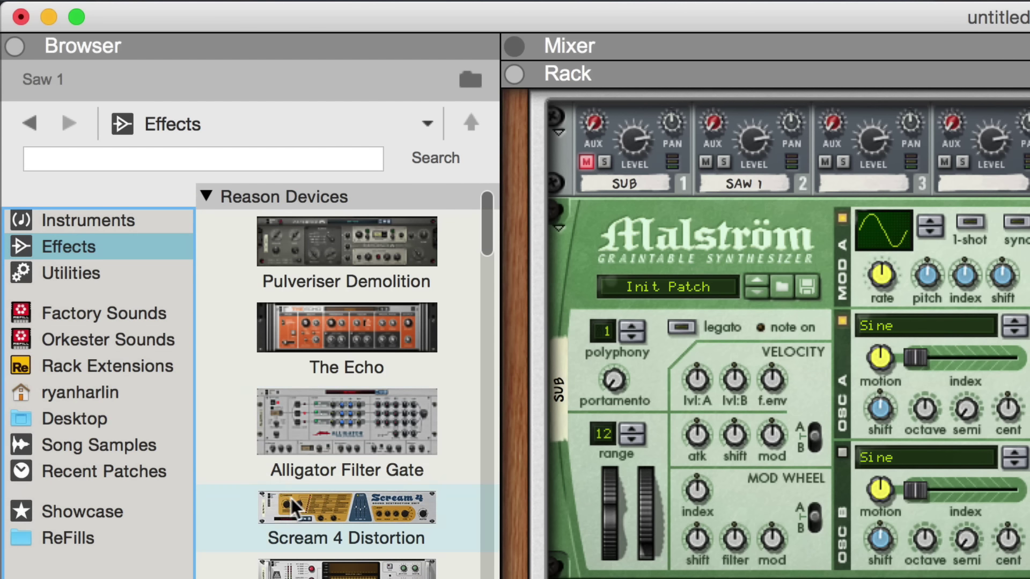
left_click(300, 510)
left_click_drag(300, 510, 588, 536)
right_click(588, 536)
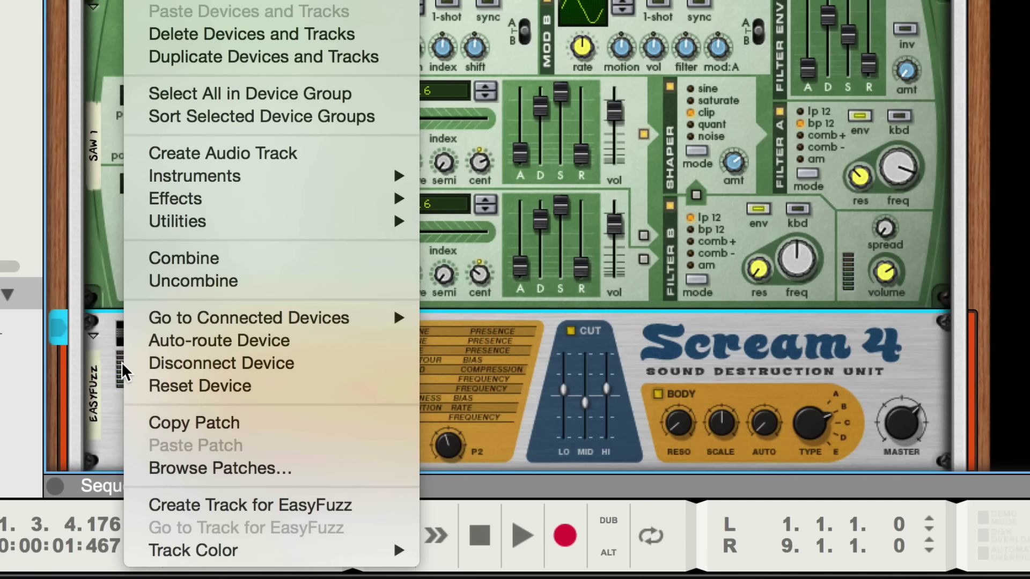
left_click(166, 384)
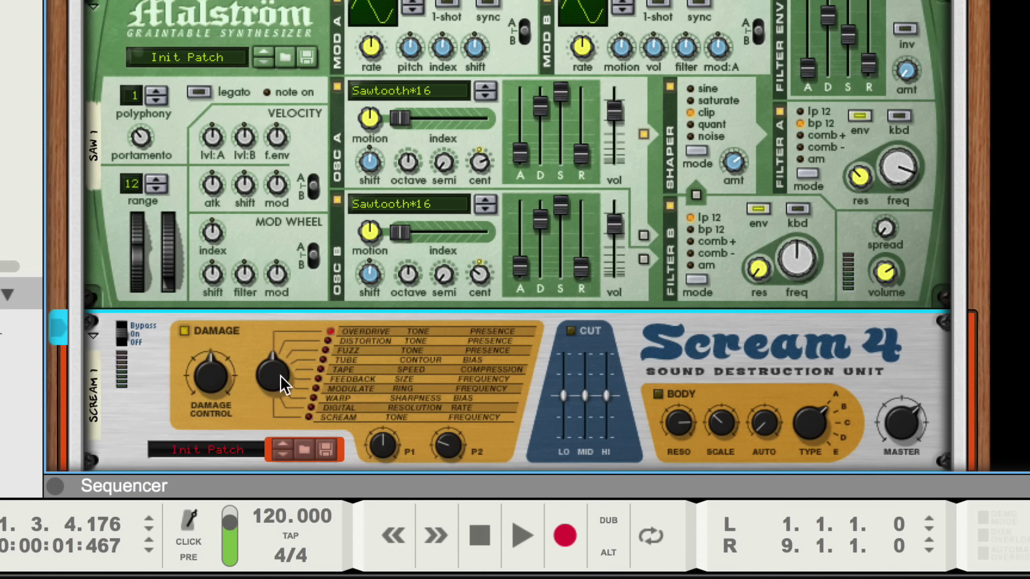
left_click_drag(280, 375, 273, 342)
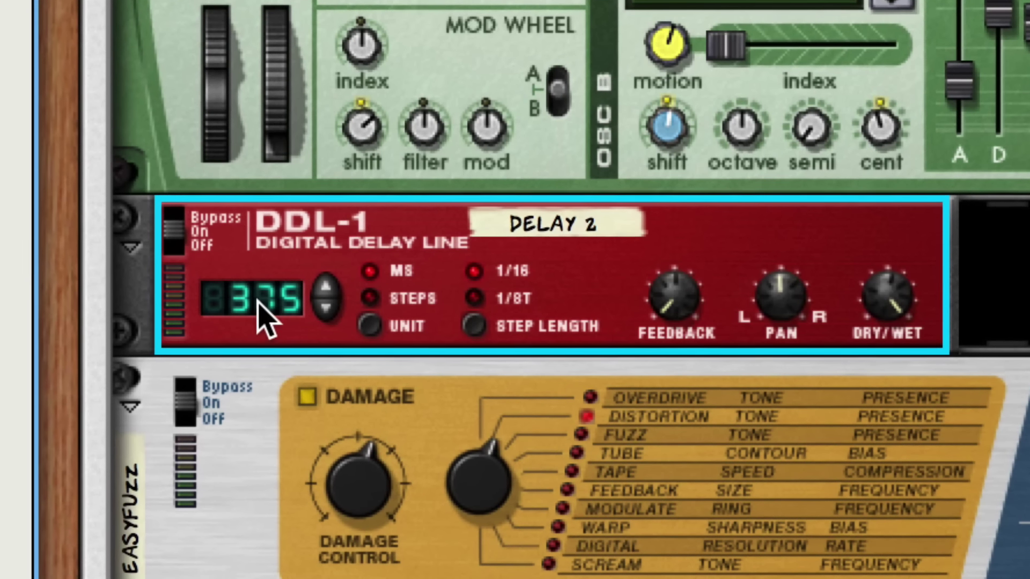
- Lower the delay time of Delay 2 to 1 ms and raise it again in single steps to above 11 ms
left_click_drag(265, 317, 276, 413)
left_click(320, 286)
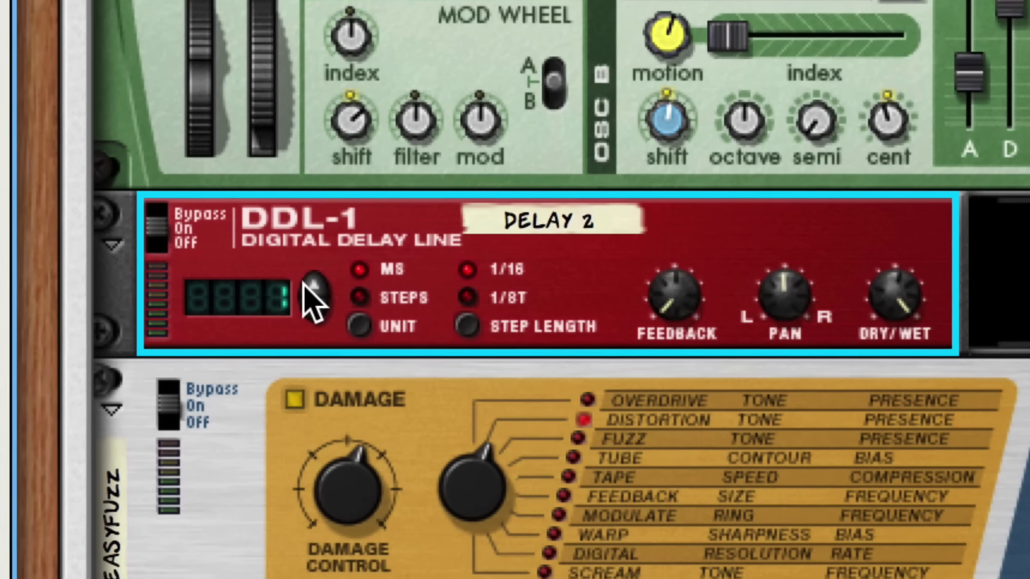
left_click(320, 286)
left_click(320, 286)
left_click(320, 286)
left_click(290, 284)
left_click(289, 285)
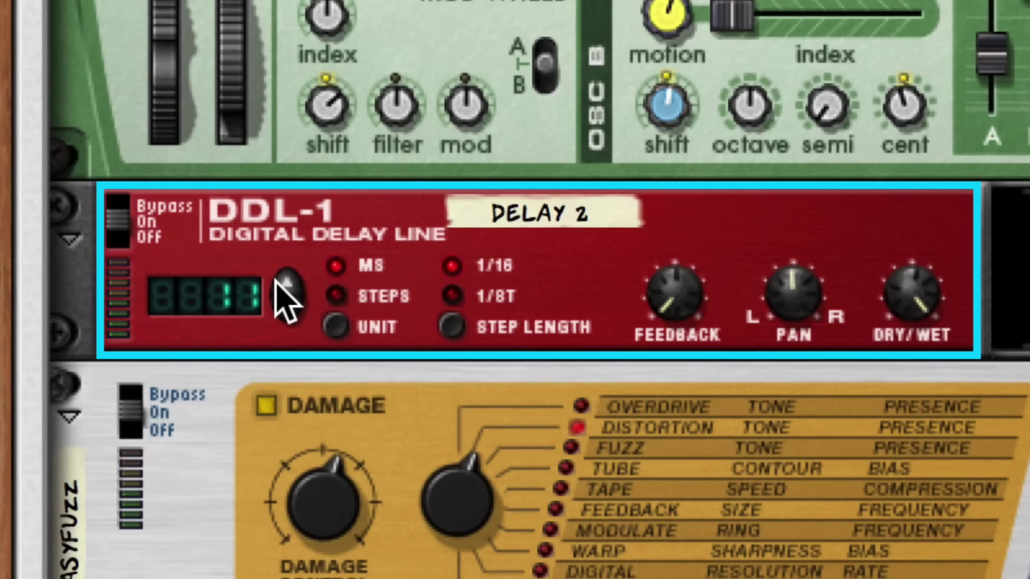
left_click(290, 284)
left_click(290, 284)
left_click(290, 284)
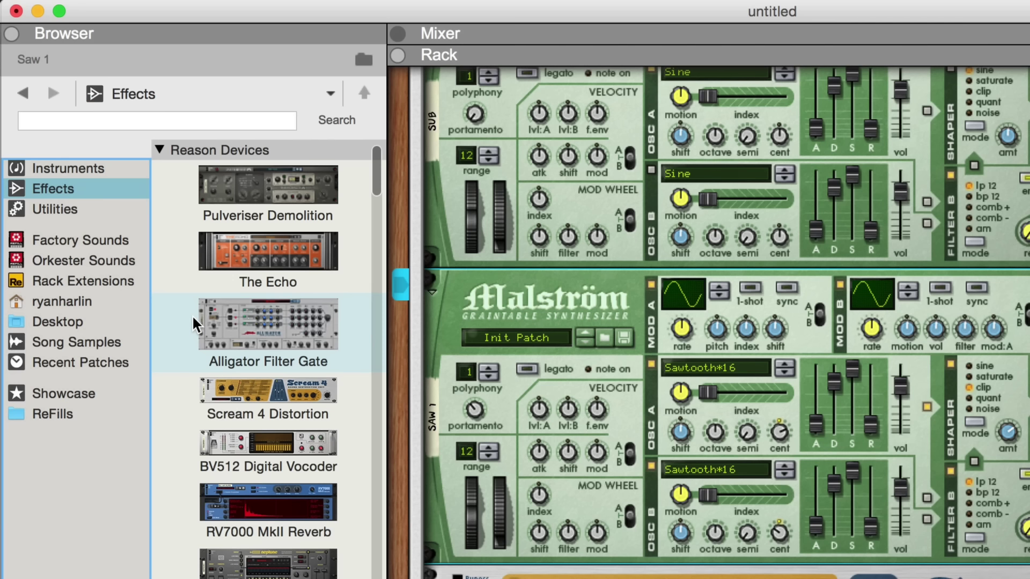
- Add a DDL-1 Digital Delay Line below Scream 1 and set its unit to milliseconds
scroll(194, 325, "down", 10)
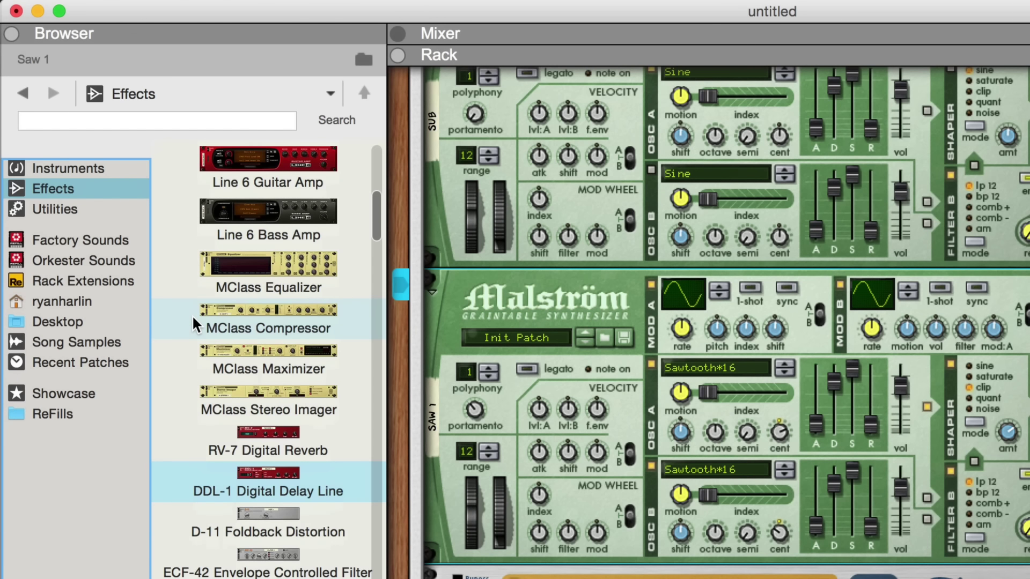
left_click_drag(258, 483, 466, 558)
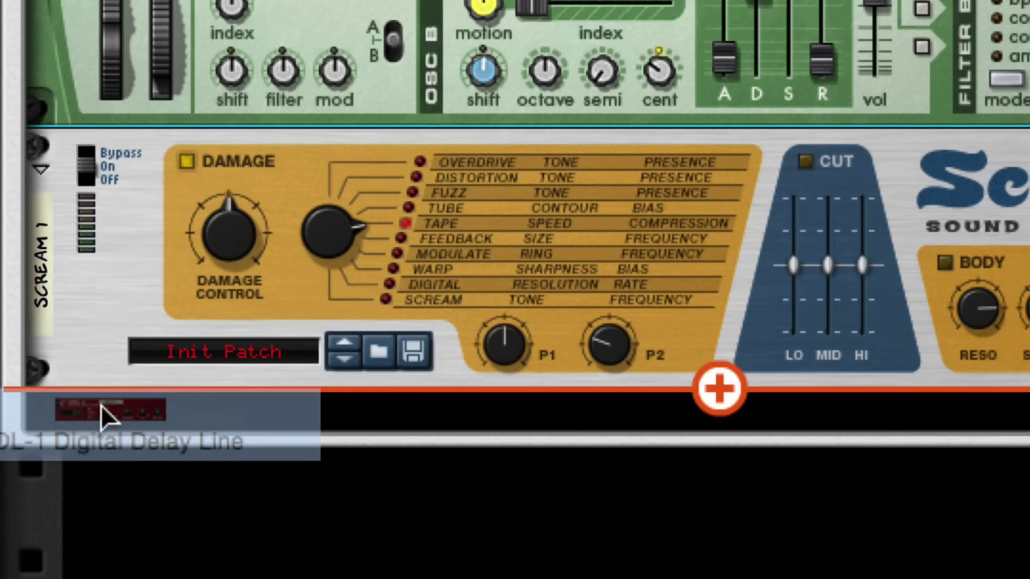
left_click_drag(101, 404, 109, 404)
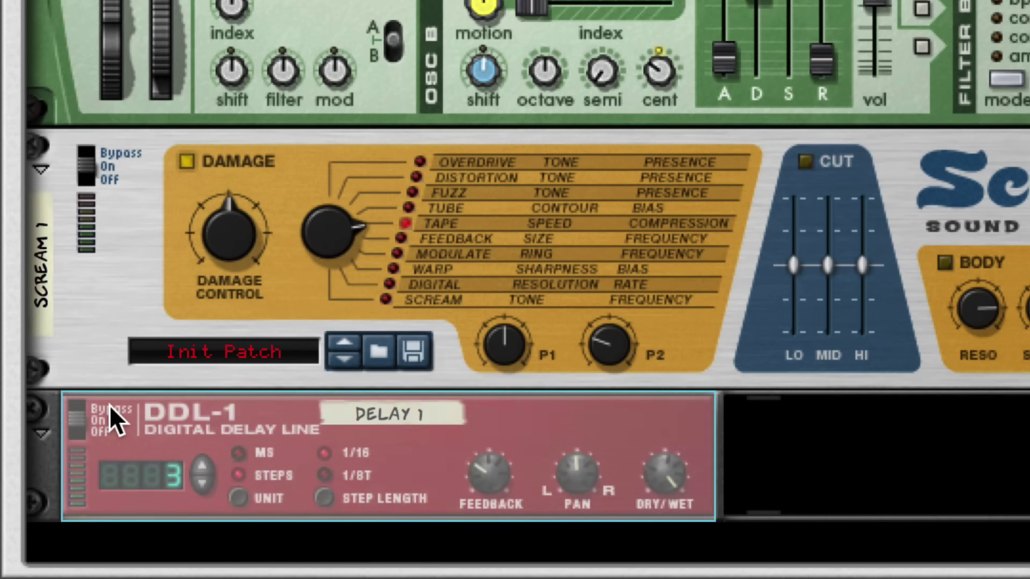
left_click(237, 458)
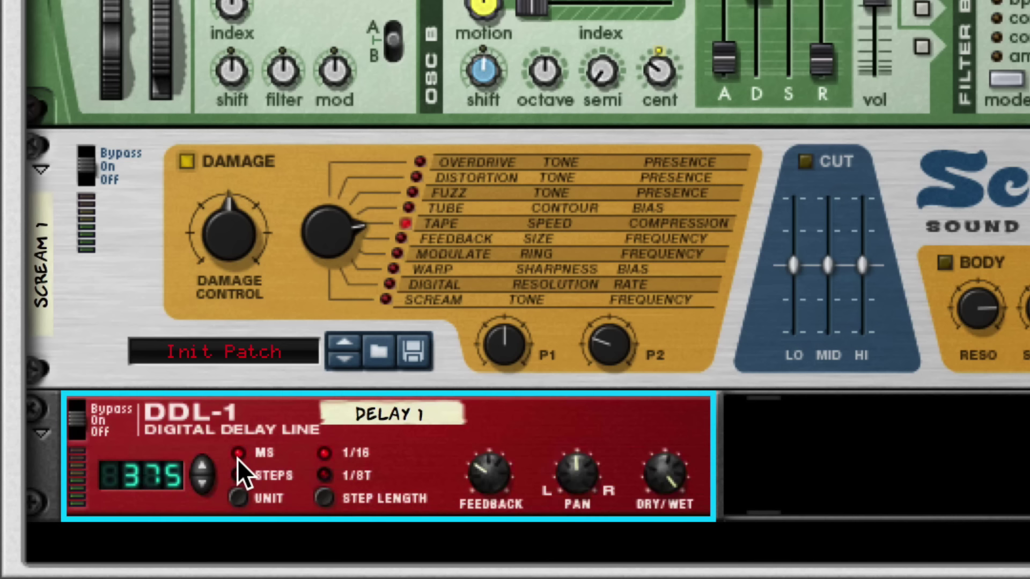
- Set Delay 1 to 17 ms, turn its feedback fully down, and show the rear of the rack
left_click_drag(156, 477, 160, 564)
left_click(201, 466)
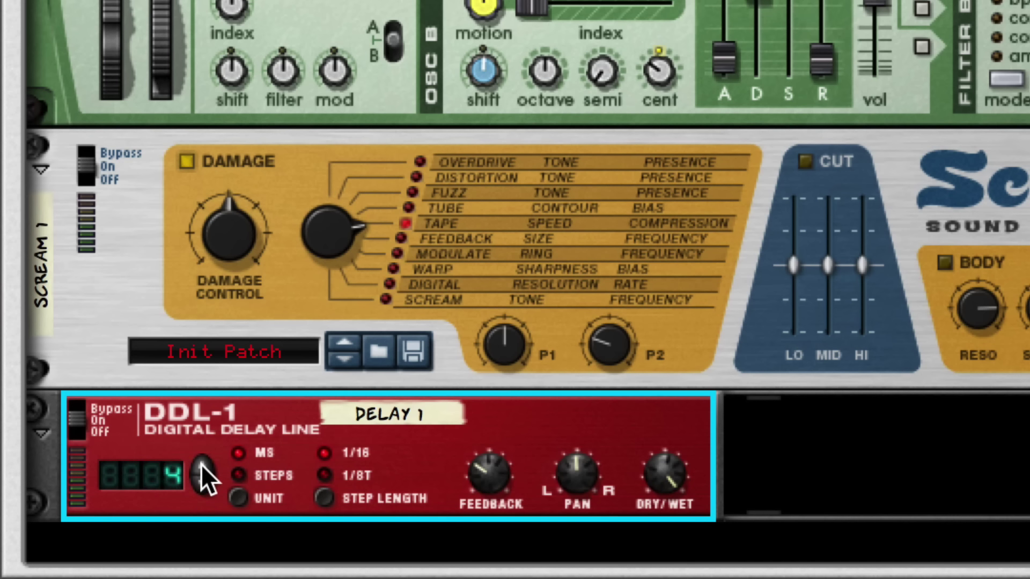
left_click(201, 464)
left_click_drag(485, 477, 495, 522)
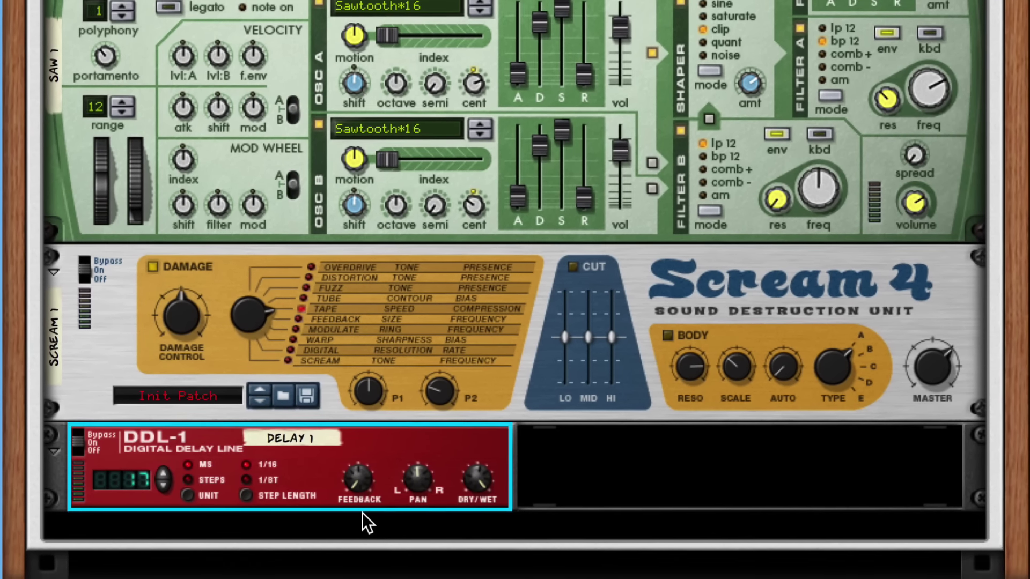
key("Tab")
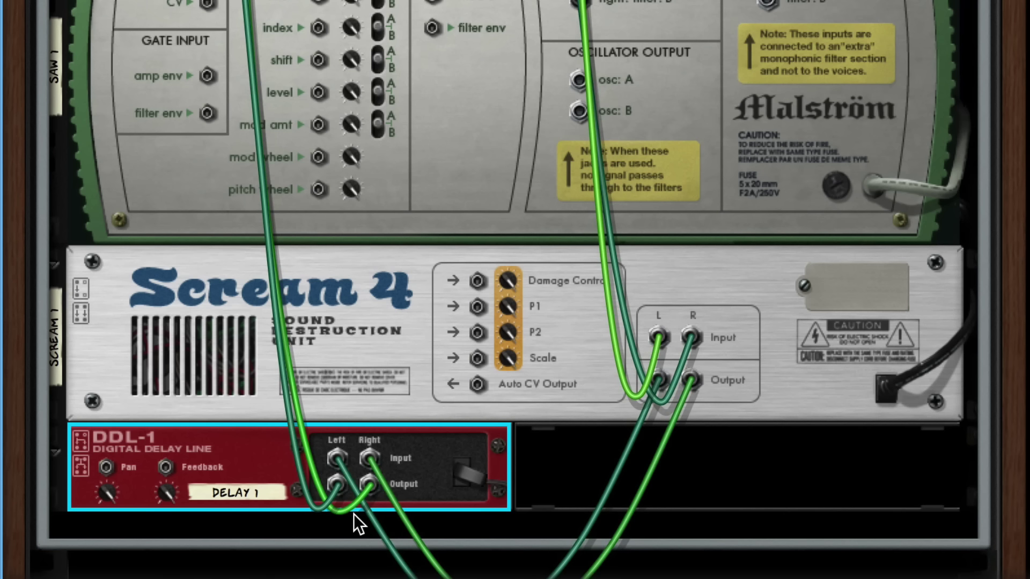
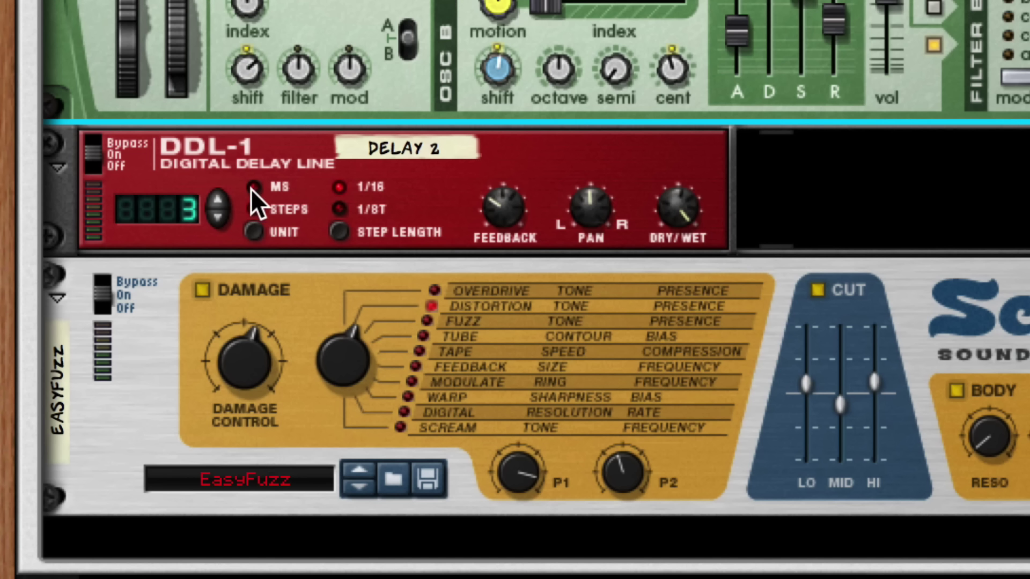
- Set the unit of Delay 2 to milliseconds, turn its feedback down, and adjust its delay time
left_click(253, 188)
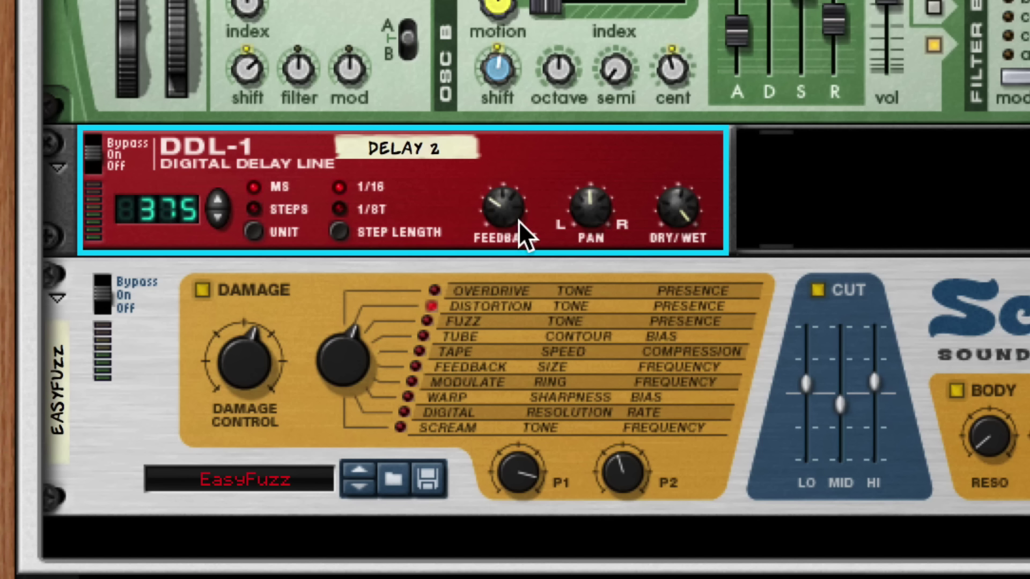
left_click_drag(520, 221, 520, 257)
left_click(217, 202)
left_click_drag(210, 199, 209, 199)
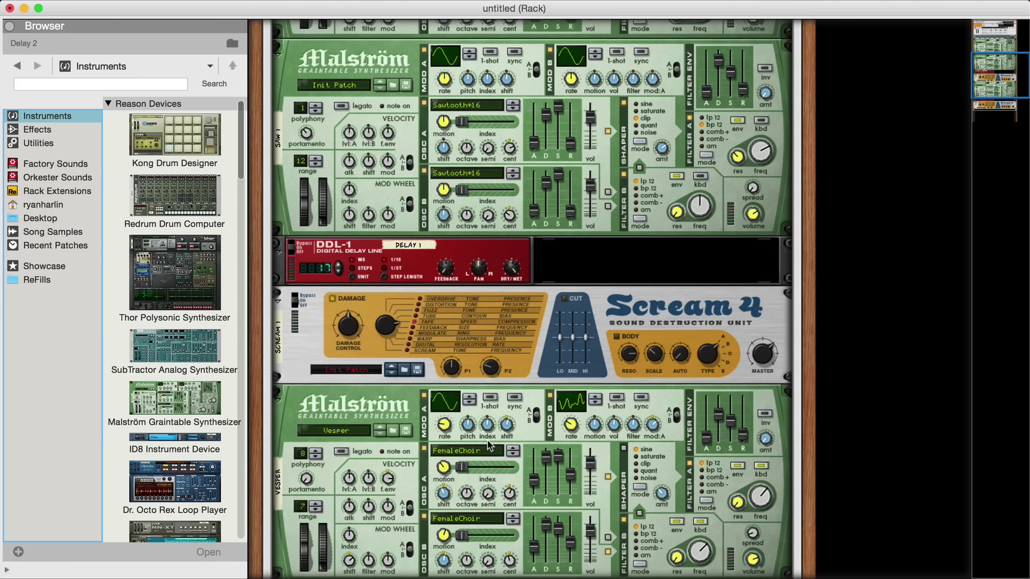
- Copy the patch of Saw 1 and paste it onto the Vesper Malström
right_click(400, 186)
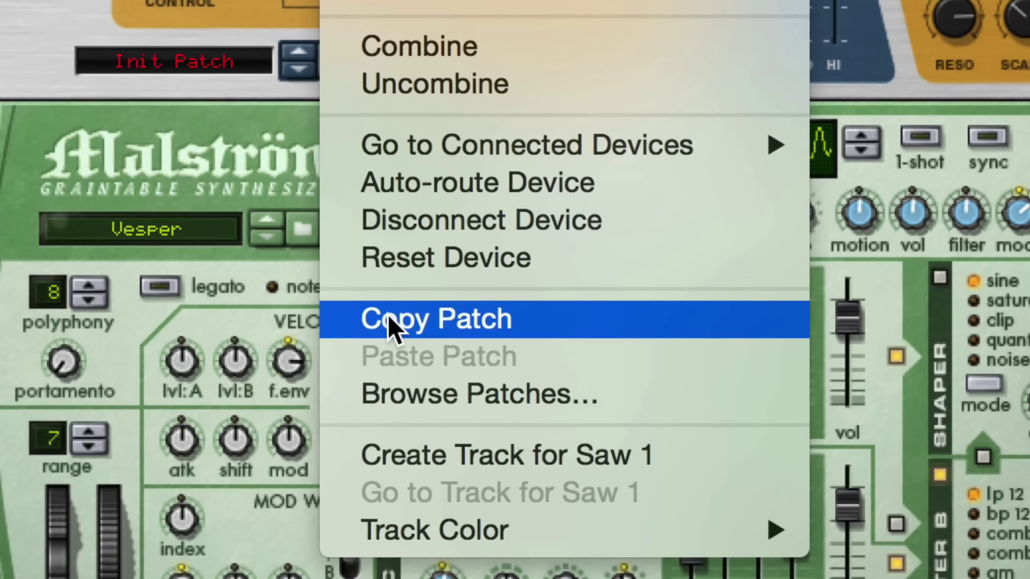
left_click(388, 314)
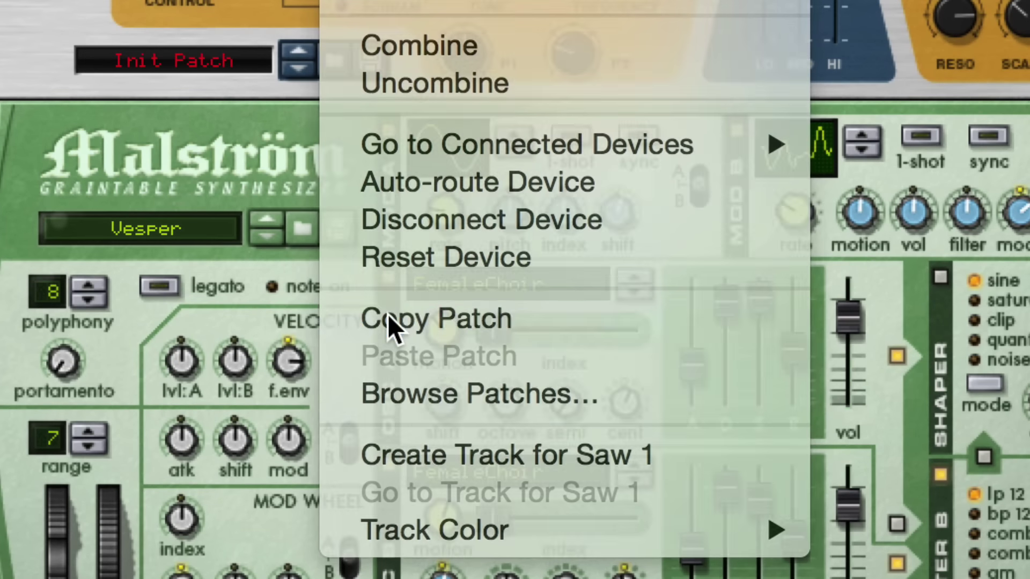
right_click(317, 301)
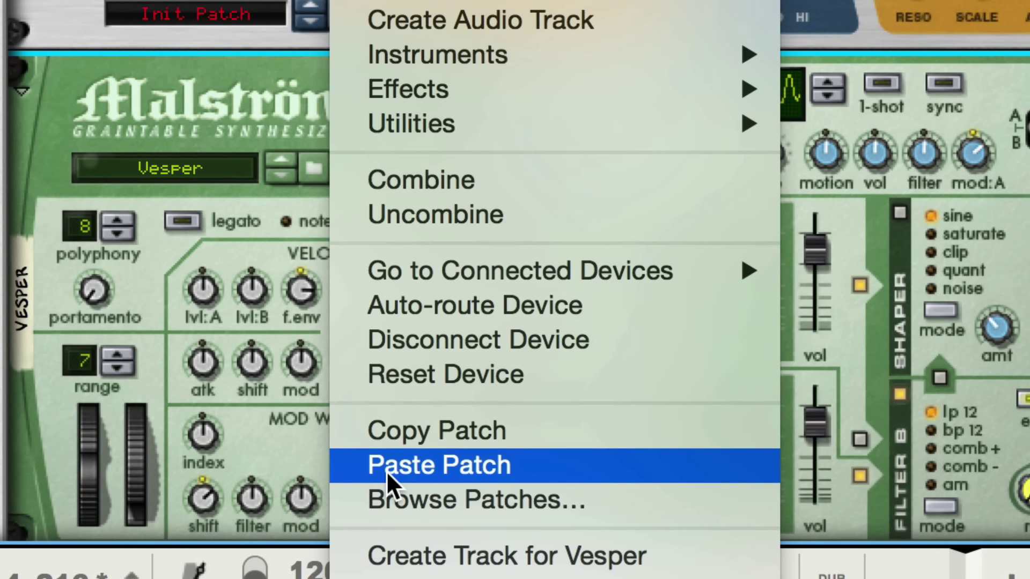
left_click(384, 530)
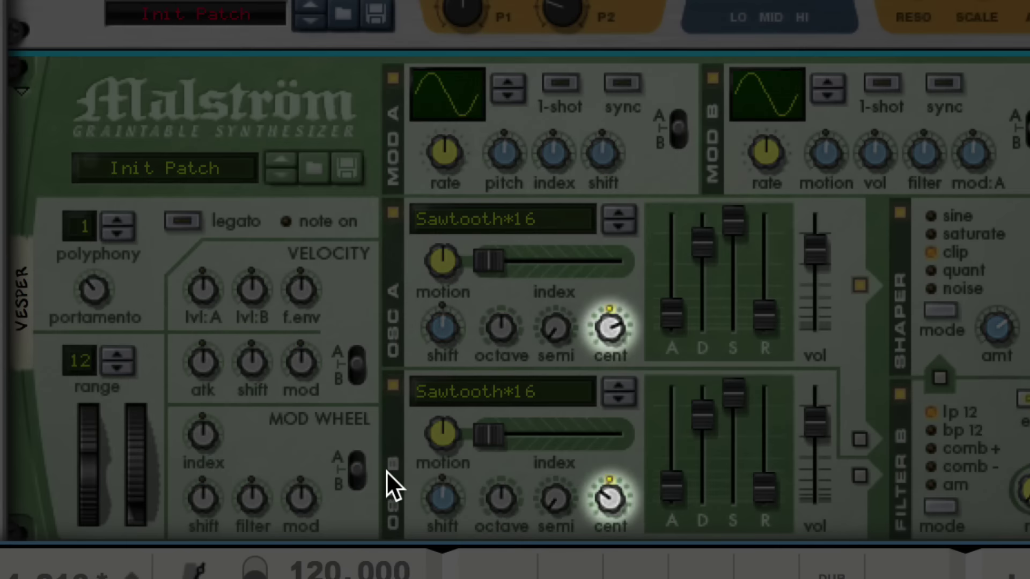
- Adjust the Osc A cent detuning and the Shaper mode of the pasted Malström
left_click_drag(604, 326, 605, 317)
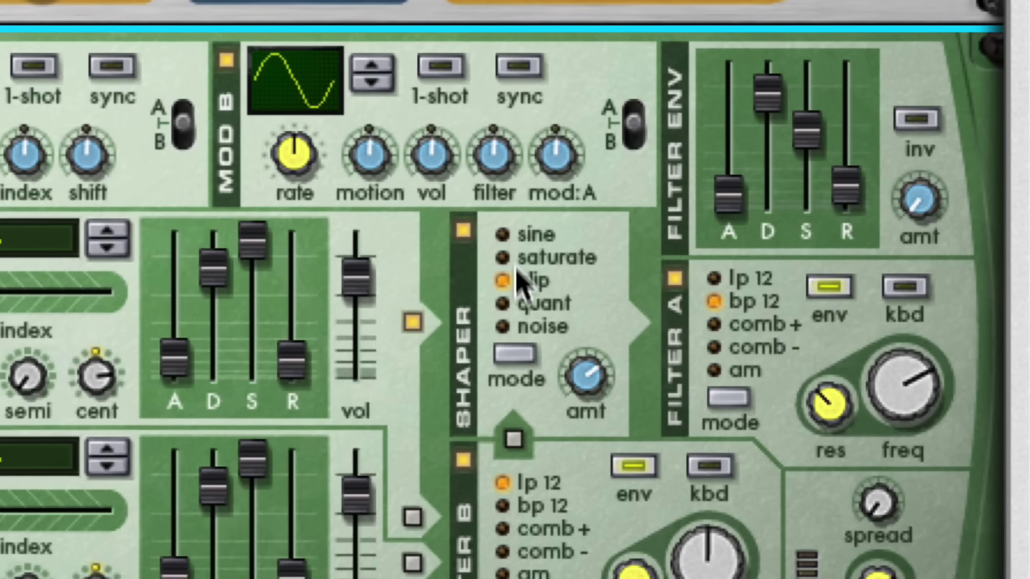
left_click(523, 260)
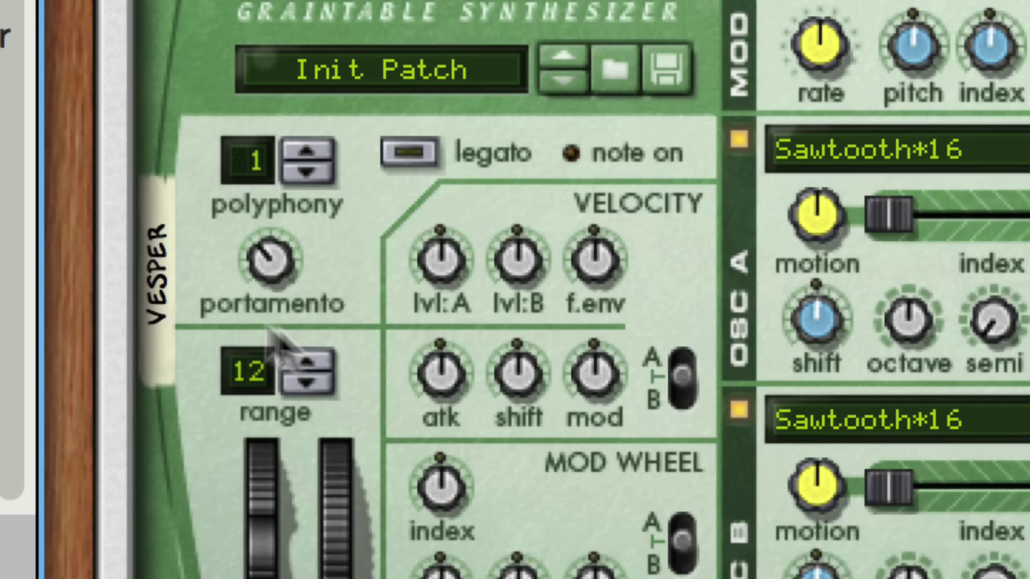
- Rename the Vesper Malström as Saw 2
double_click(164, 278)
type("Saw 2")
key("Return")
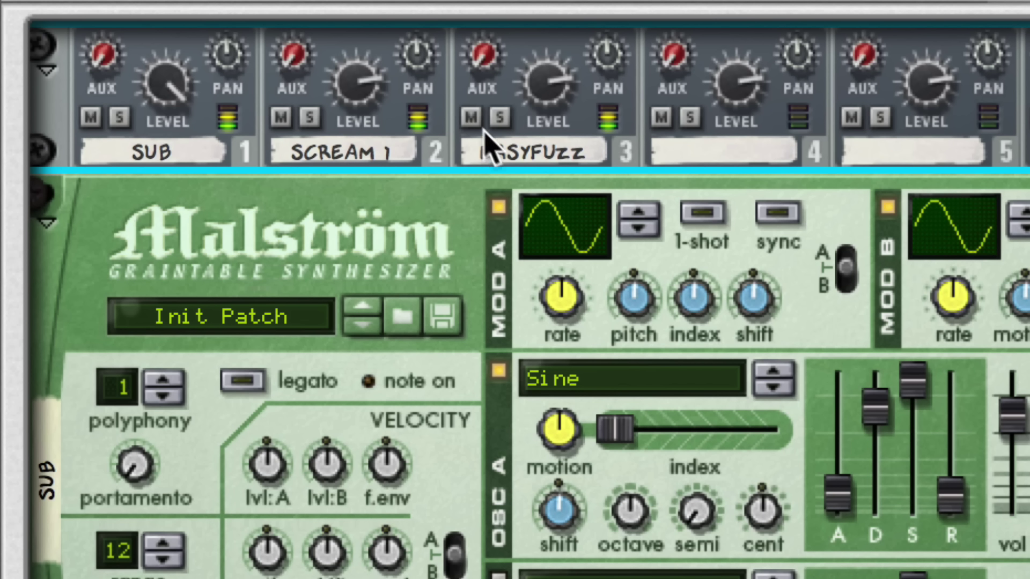
- Mute and unmute the EasyFuzz channel on the line mixer to compare the sound
left_click(466, 119)
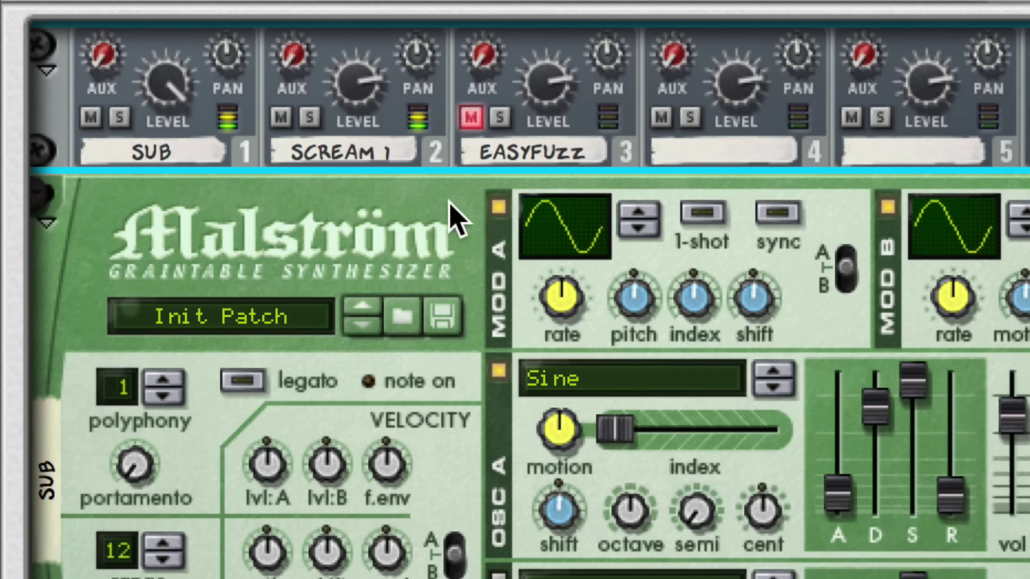
left_click(471, 118)
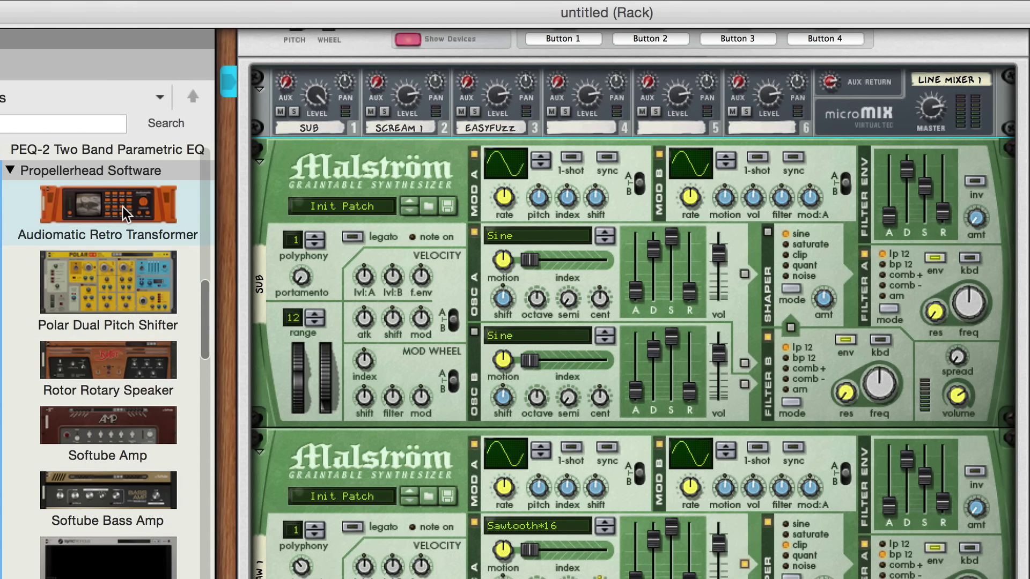
- Insert an Audiomatic Retro Transformer below the line mixer and cable the mixer's master output through it to the Combinator's From Devices input
left_click_drag(125, 213, 316, 163)
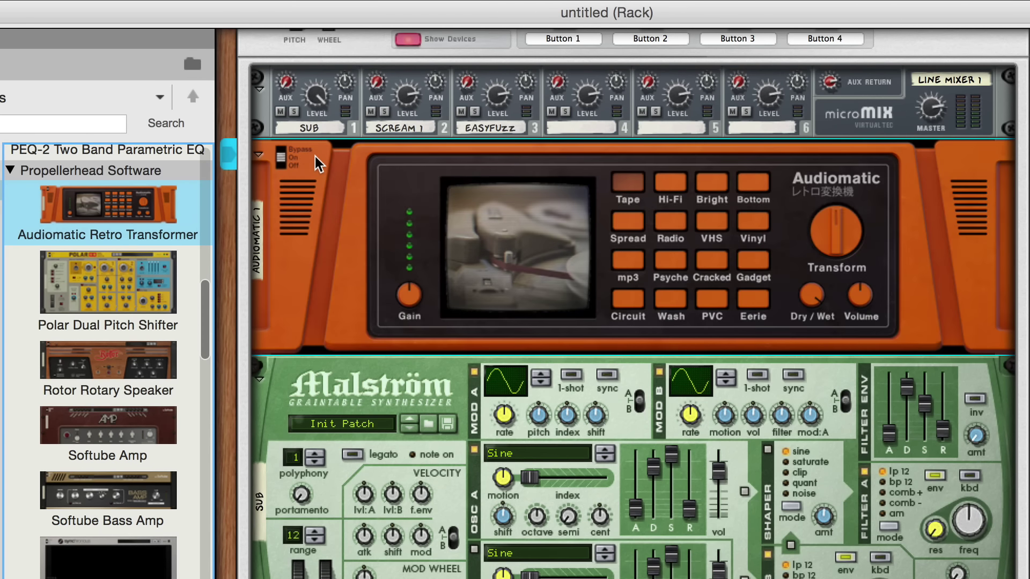
key("Tab")
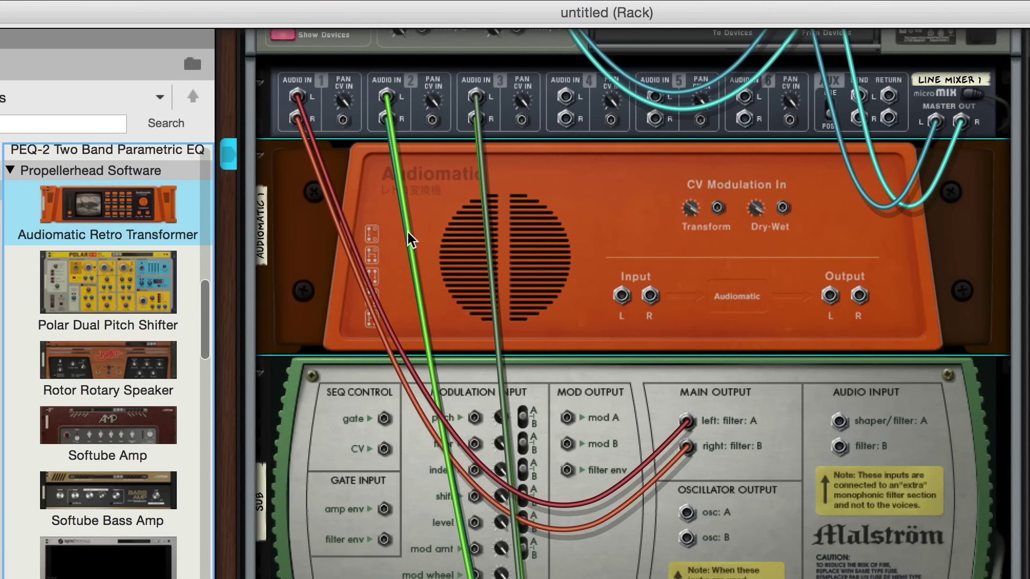
scroll(413, 242, "up", 3)
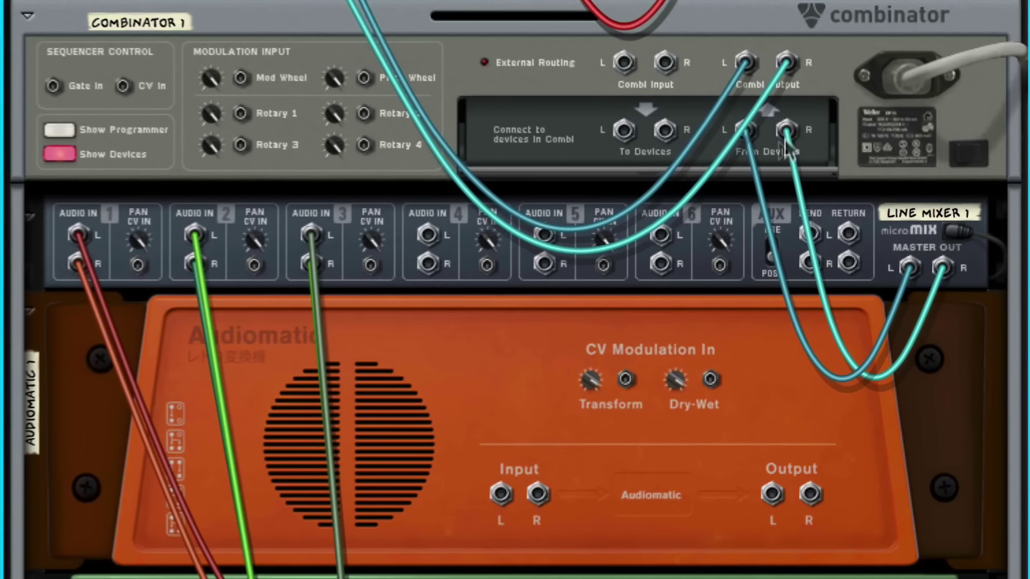
left_click_drag(837, 154, 834, 180)
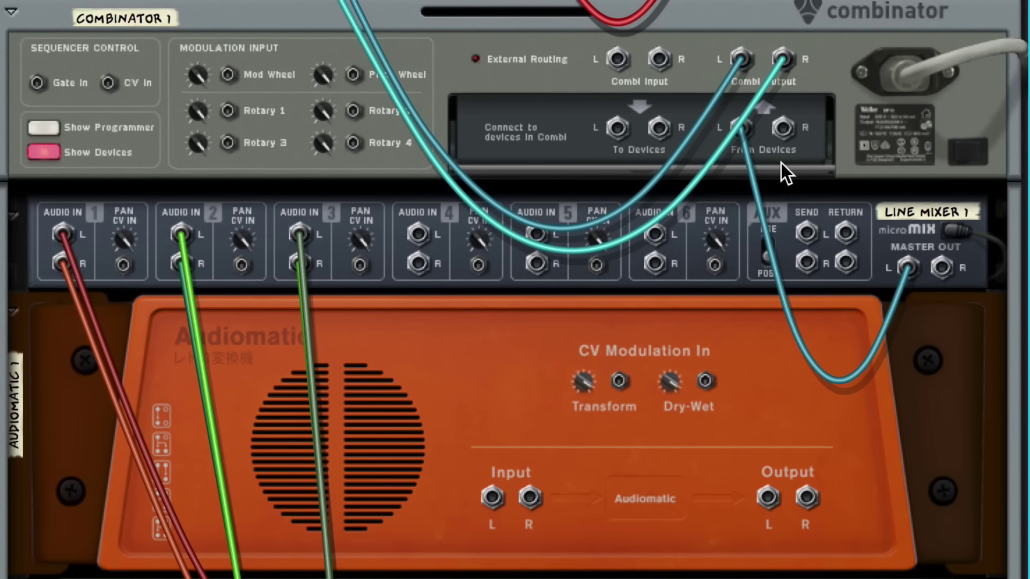
left_click_drag(743, 134, 746, 166)
left_click_drag(910, 269, 491, 497)
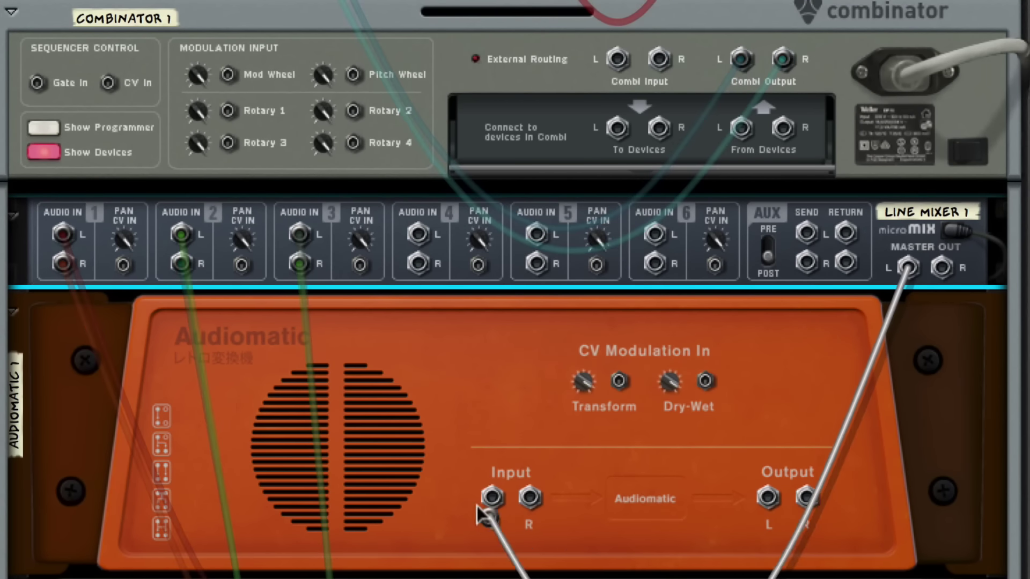
left_click_drag(768, 498, 742, 129)
key("Tab")
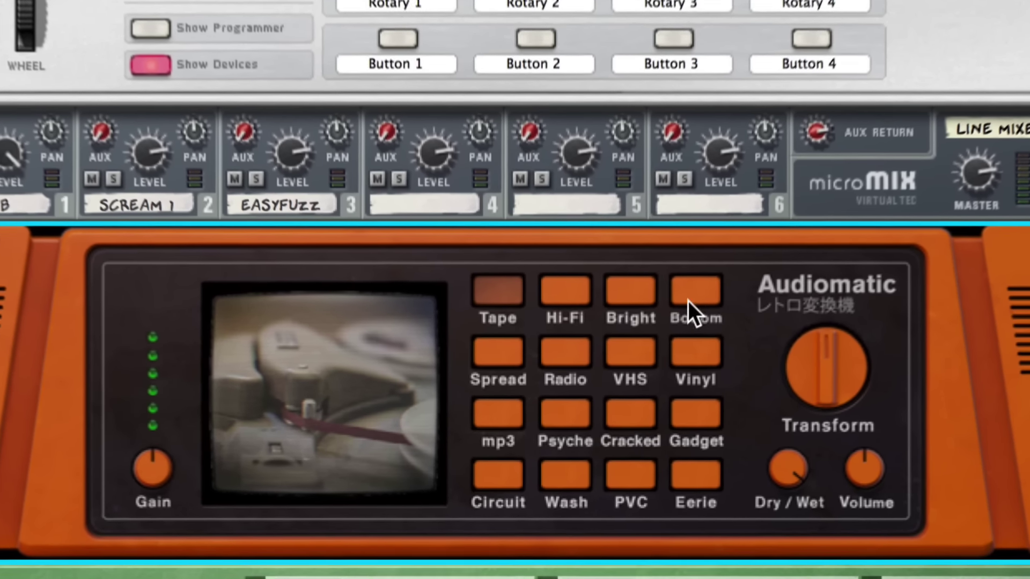
- Set the Audiomatic to Bottom with more Transform and less Dry/Wet, and add an MClass Maximizer below it
left_click(688, 301)
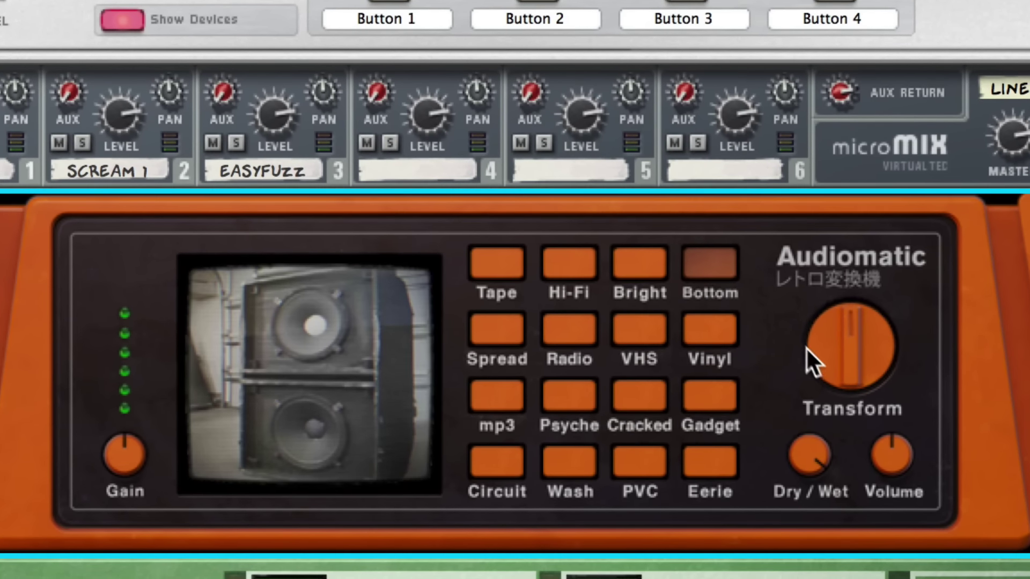
left_click_drag(842, 369, 826, 345)
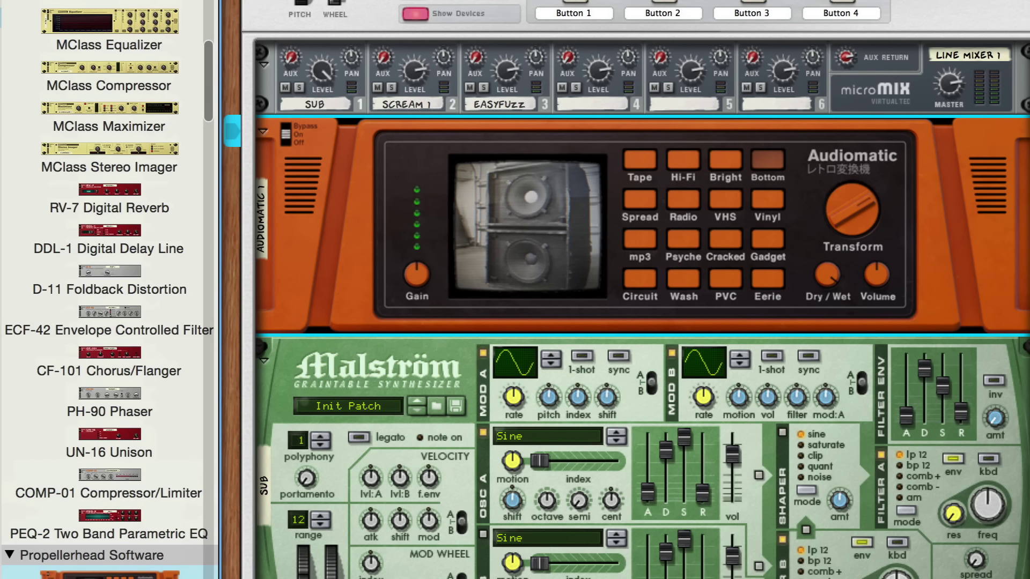
left_click_drag(98, 103, 340, 324)
left_click(456, 377)
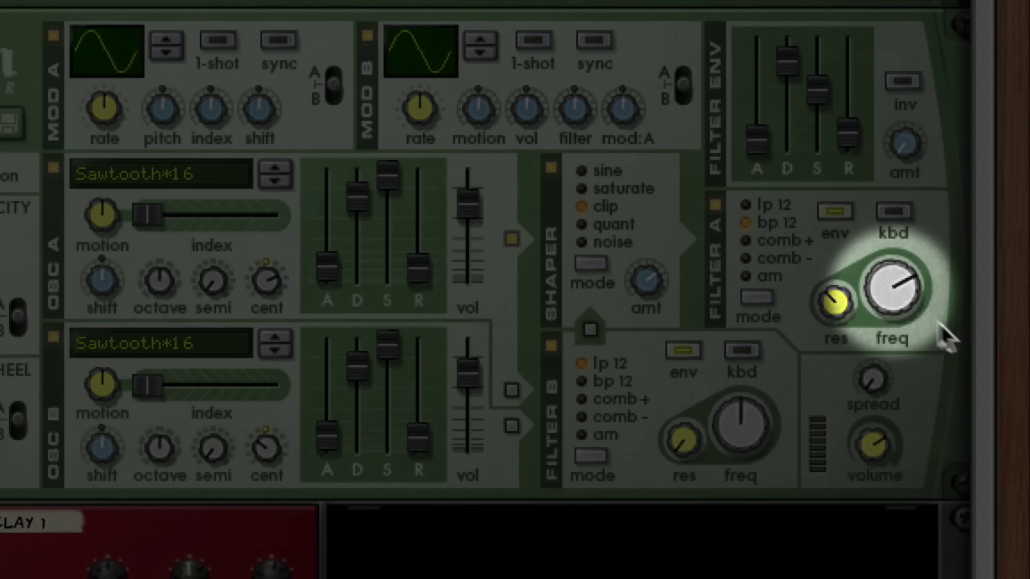
- Assign Combinator Rotary 1 to Filter A Freq of Saw 1 in the programmer and turn the rotary to test it
left_click_drag(890, 292, 890, 316)
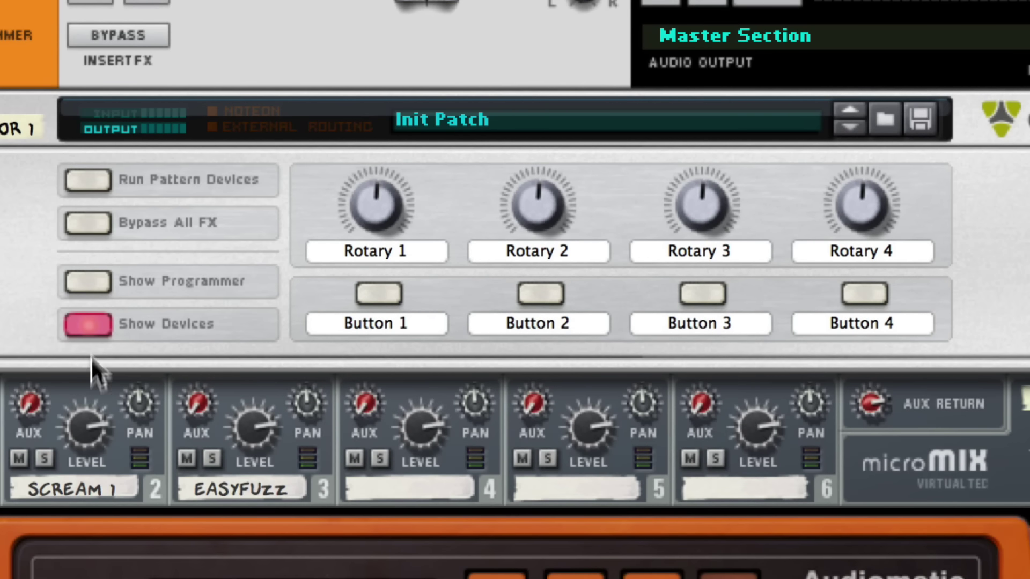
left_click(87, 284)
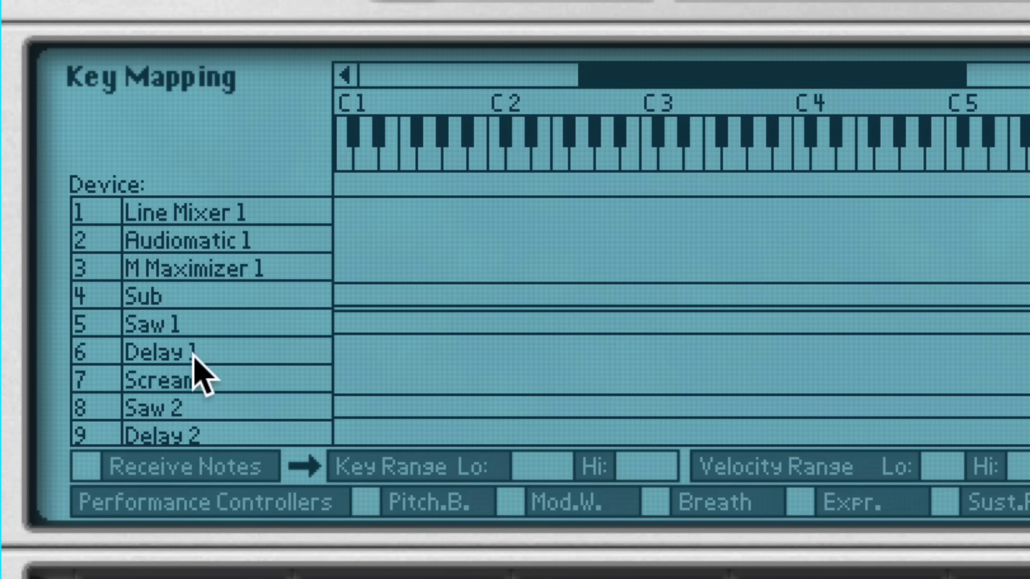
left_click(207, 327)
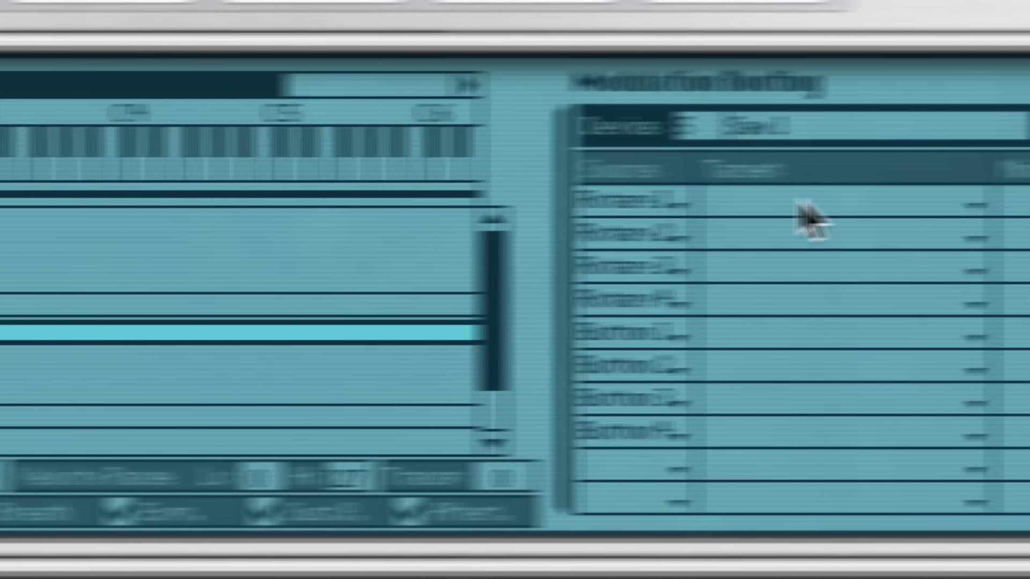
left_click(604, 204)
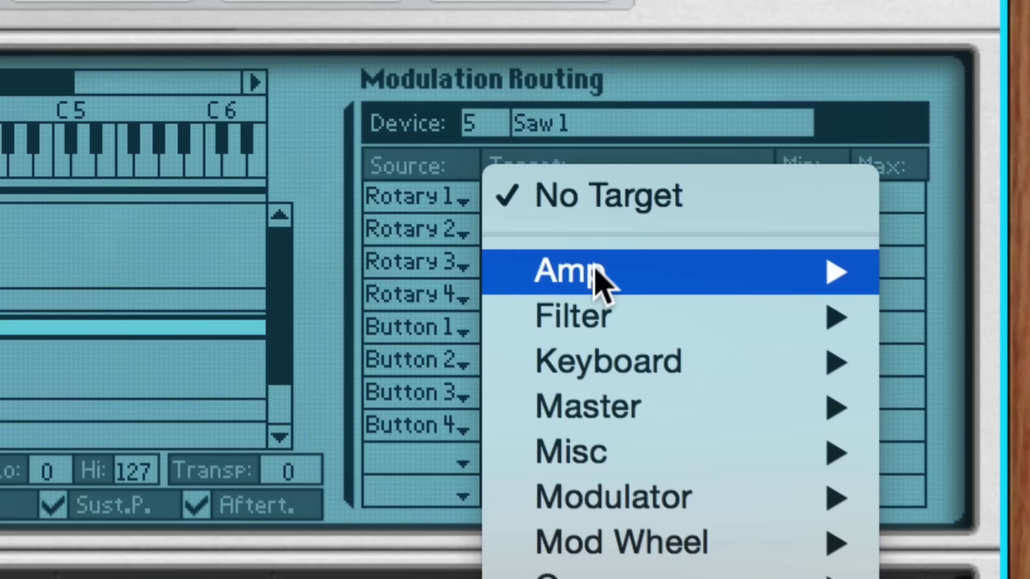
mouse_move(601, 324)
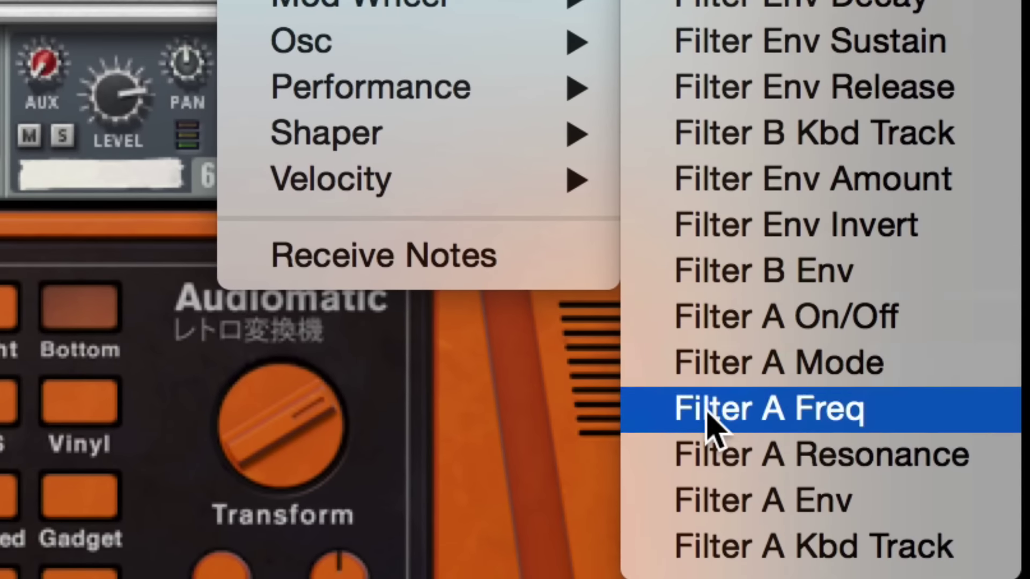
left_click(698, 575)
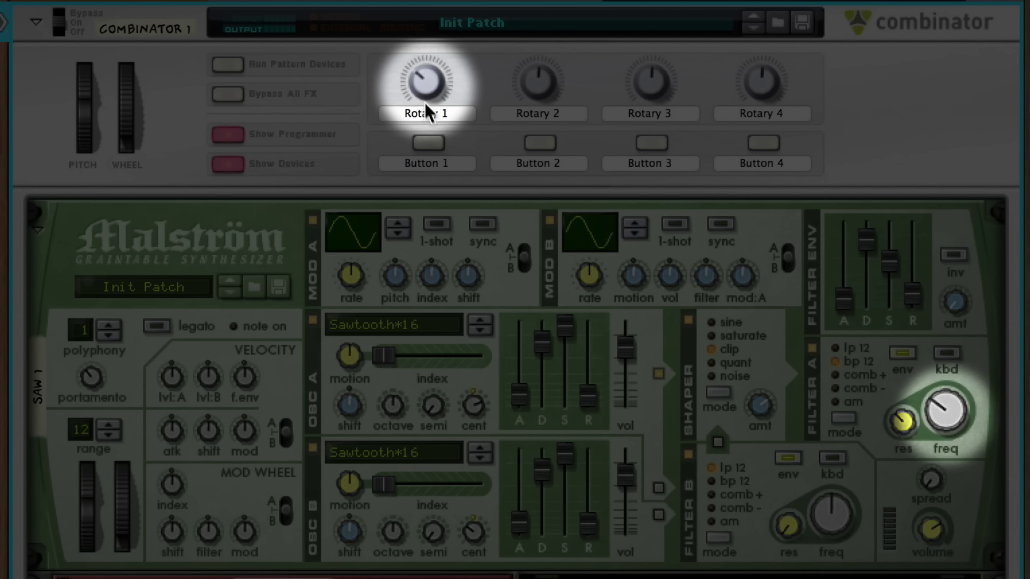
left_click_drag(418, 55, 422, 75)
left_click_drag(433, 115, 437, 135)
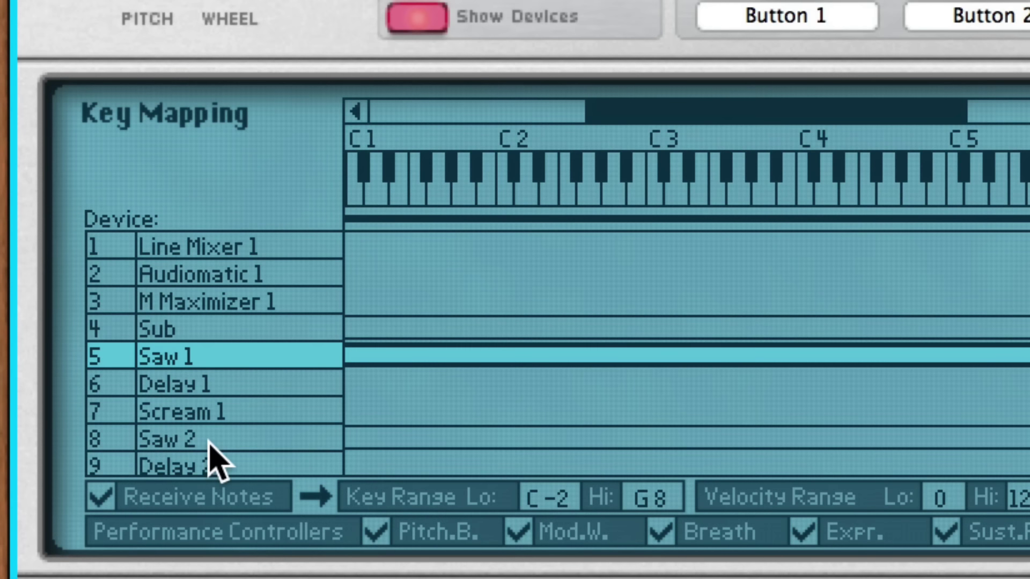
- Assign Rotary 1 to Filter A Freq of Saw 2 in the Modulation Routing
left_click(209, 443)
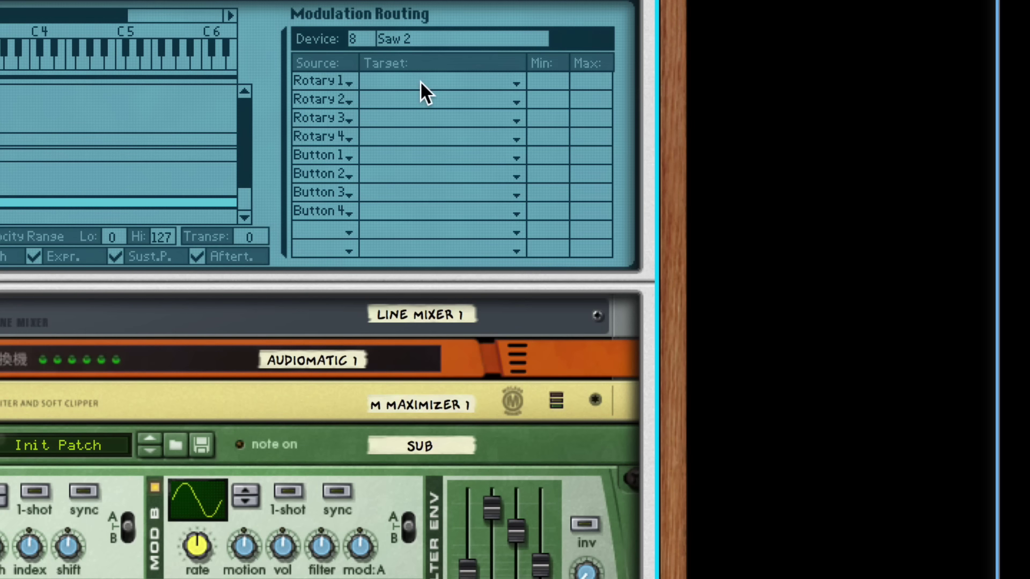
left_click(420, 81)
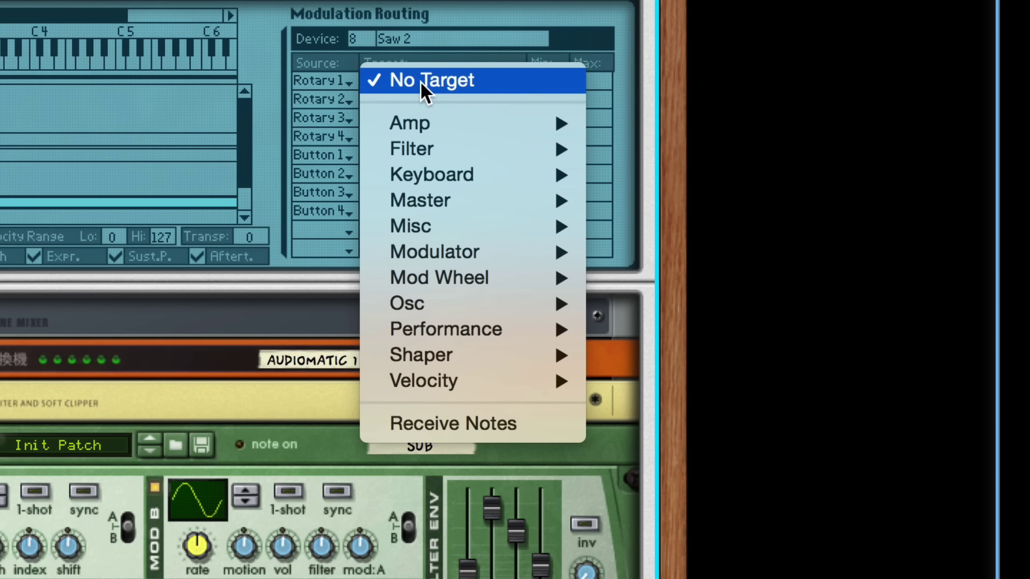
mouse_move(422, 152)
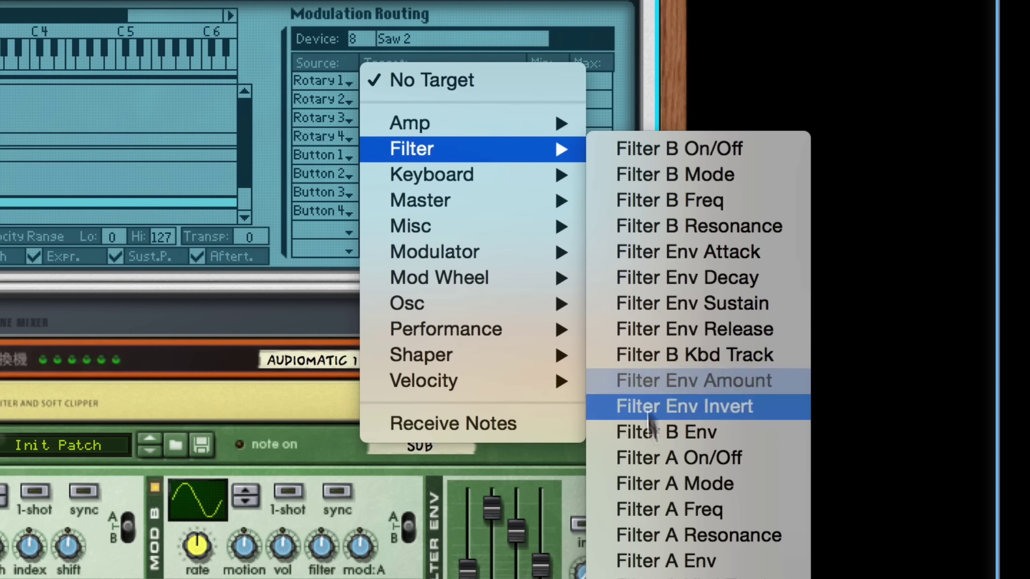
left_click(650, 507)
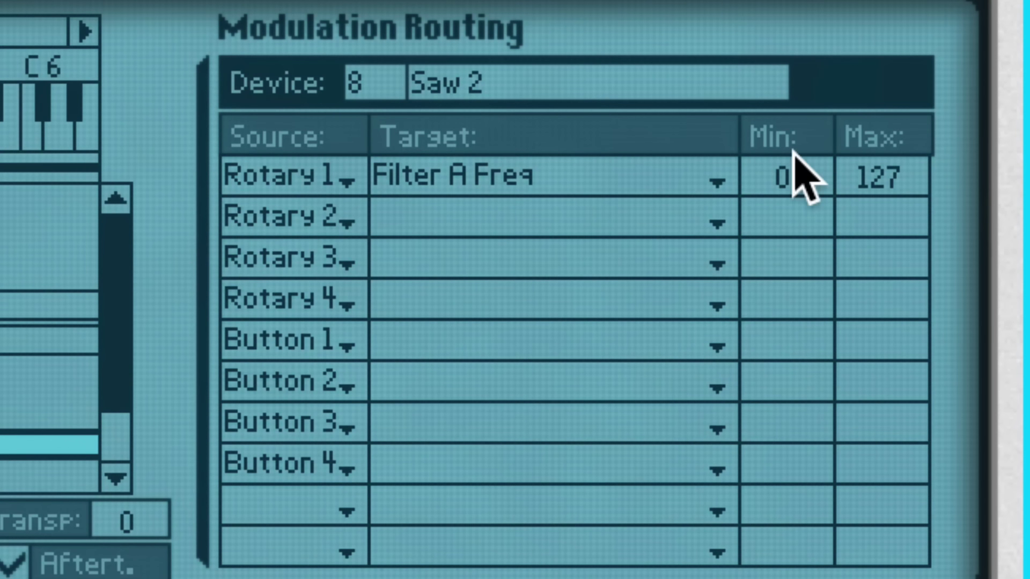
- Set the Saw 2 Filter A Freq routing minimum to 30, lower its maximum, and sweep Rotary 1 through its range
left_click_drag(794, 153, 794, 1)
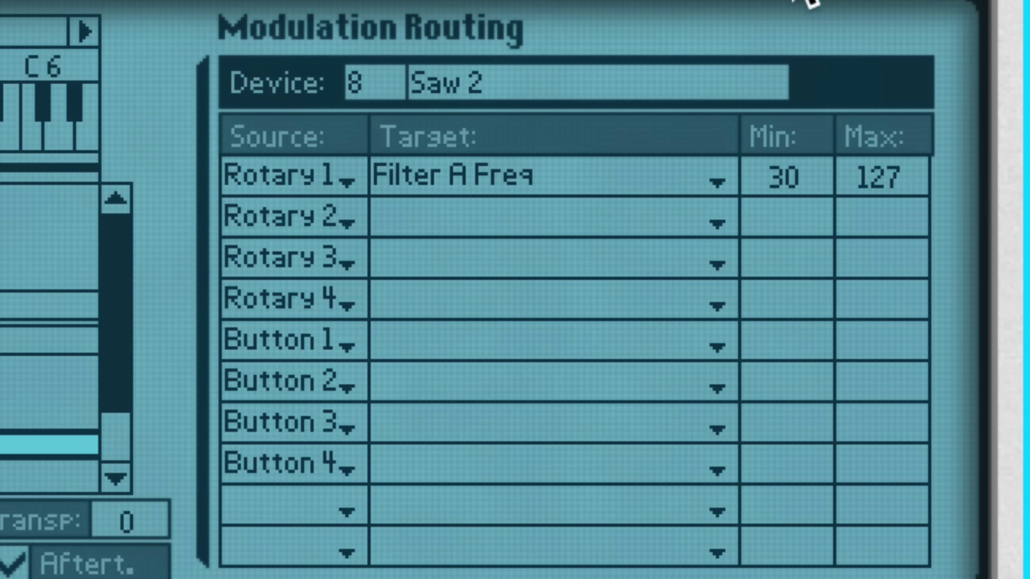
left_click_drag(842, 158, 888, 350)
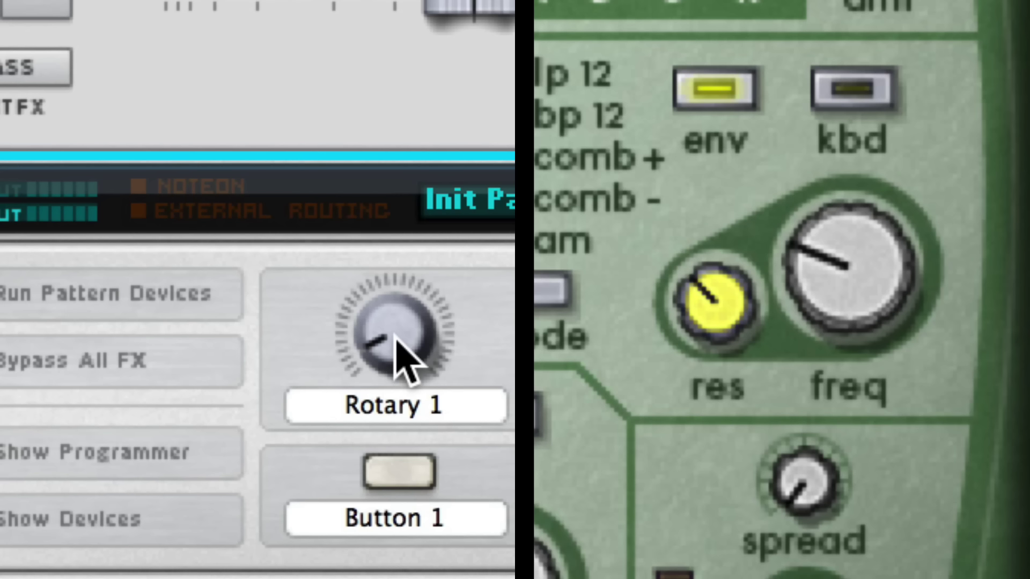
left_click_drag(396, 352, 352, 123)
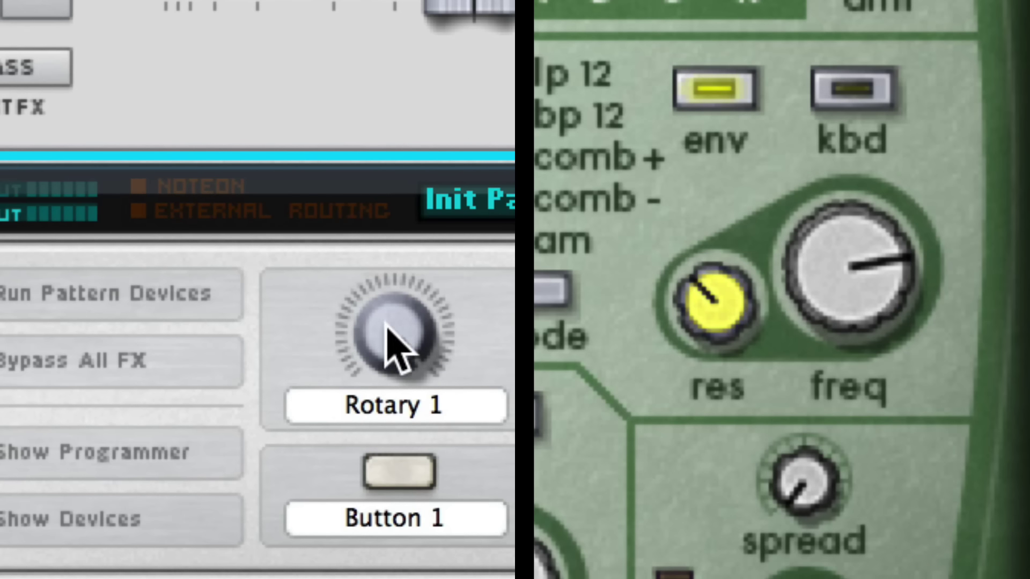
left_click_drag(395, 345, 436, 543)
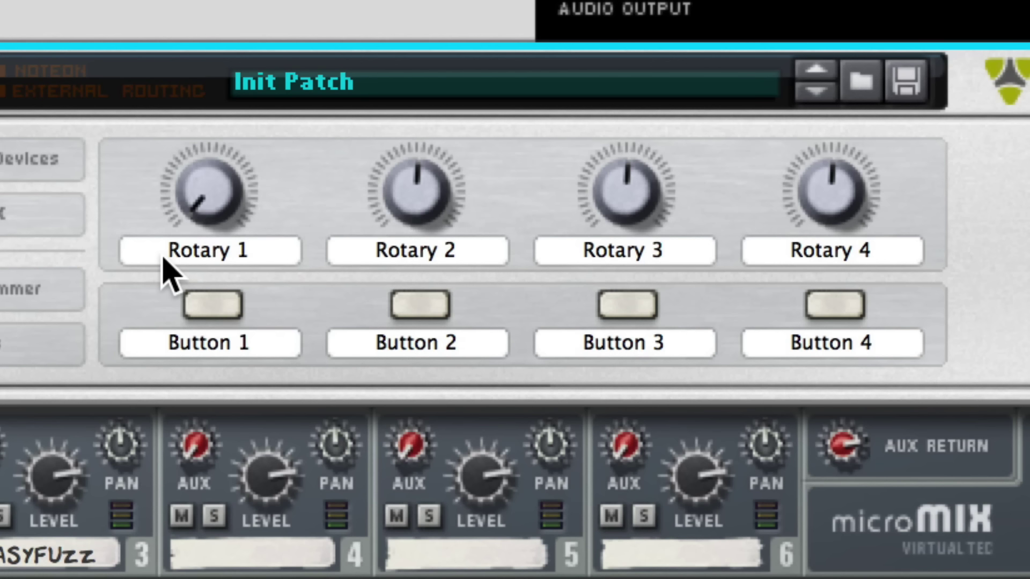
- Rename Rotary 1 as Filter and the Combinator as Reese
double_click(162, 257)
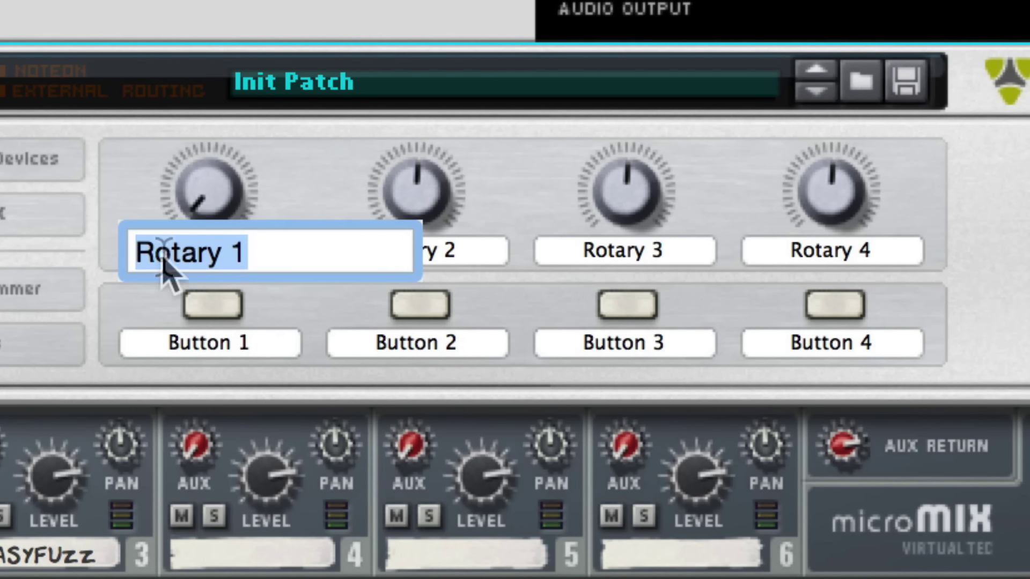
type("Filter")
key("Return")
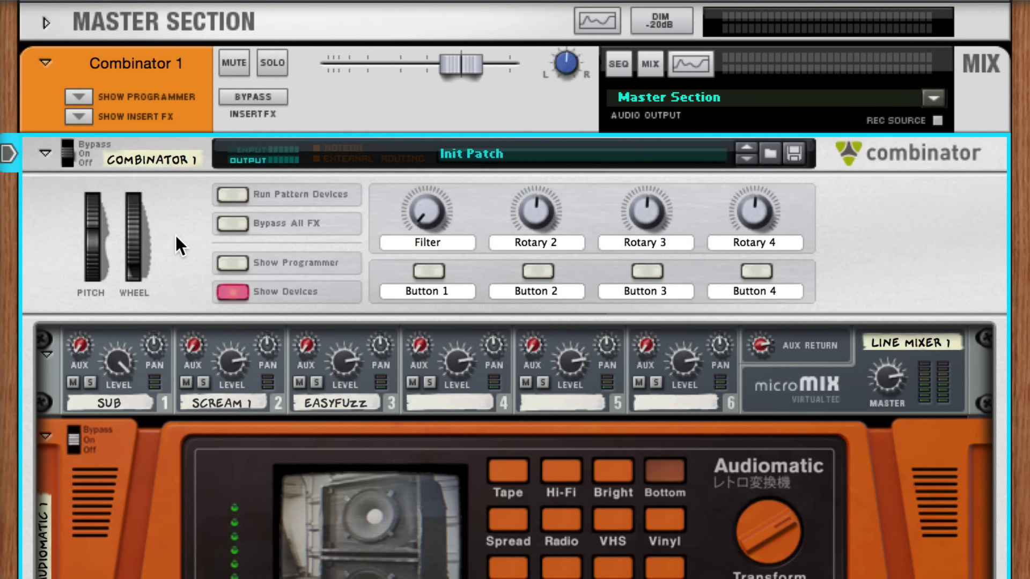
double_click(159, 163)
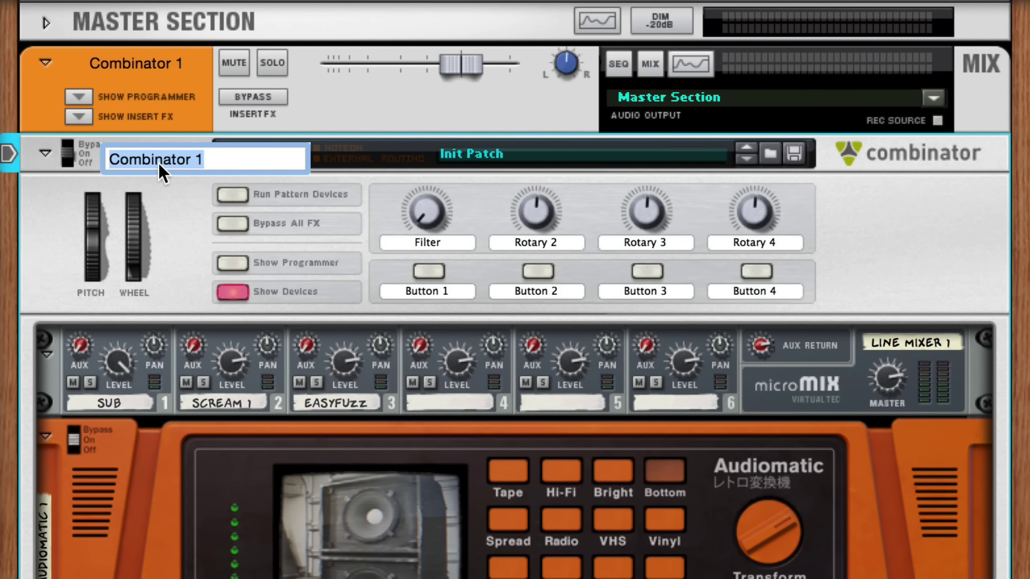
type("Reese")
key("Return")
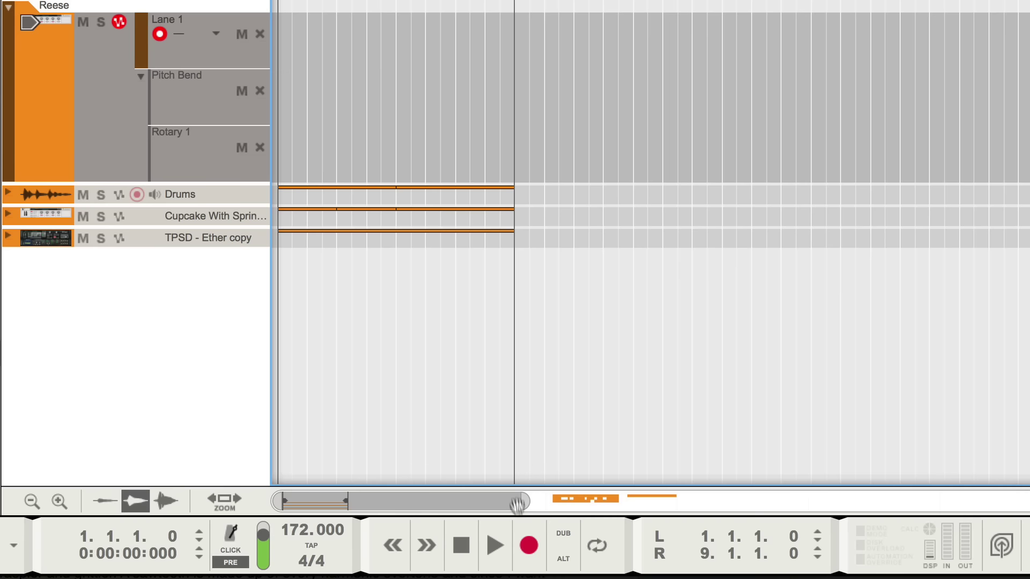
- Record a bass note clip on the Reese track and solo the track
left_click(528, 548)
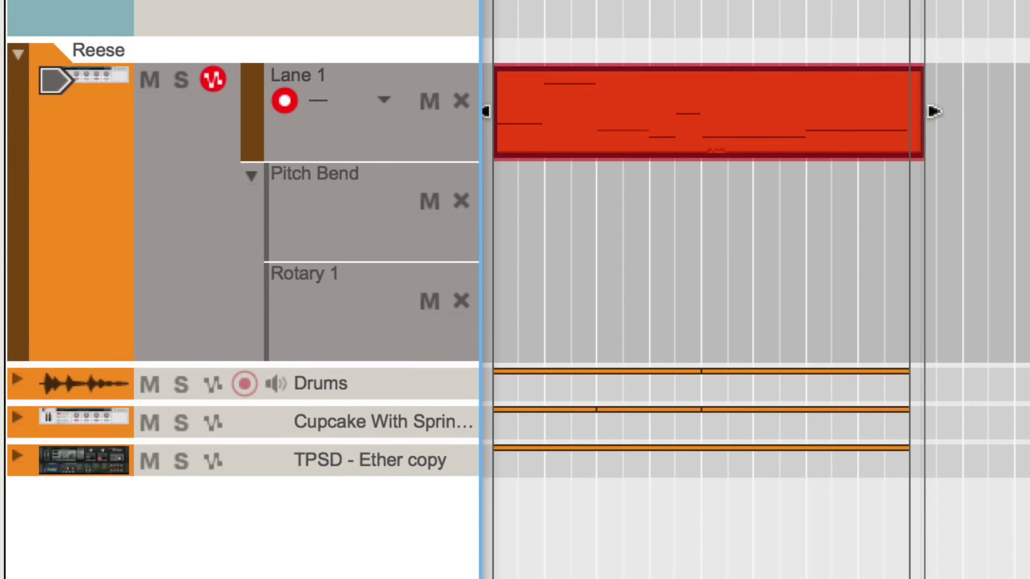
key("space")
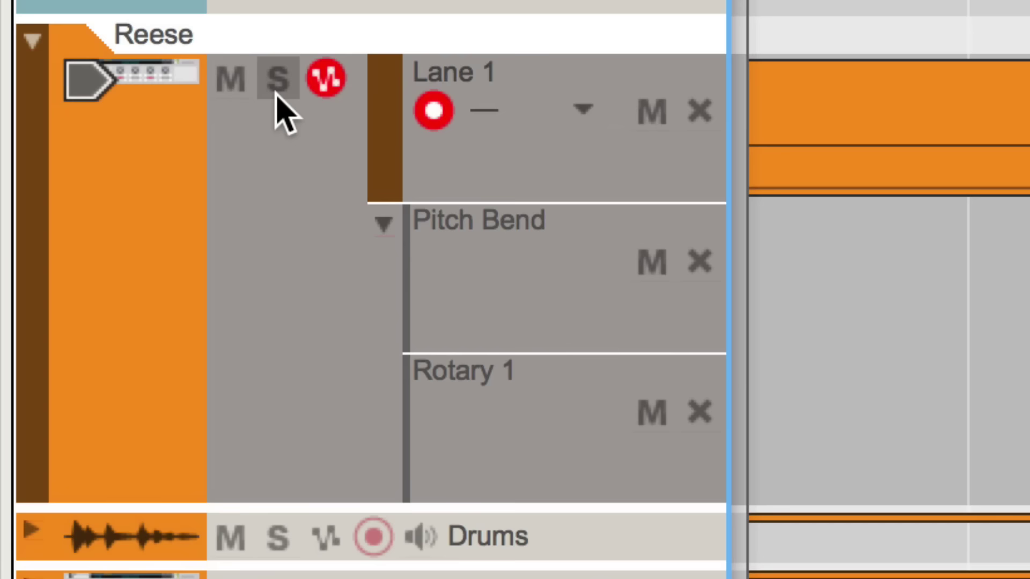
left_click(276, 81)
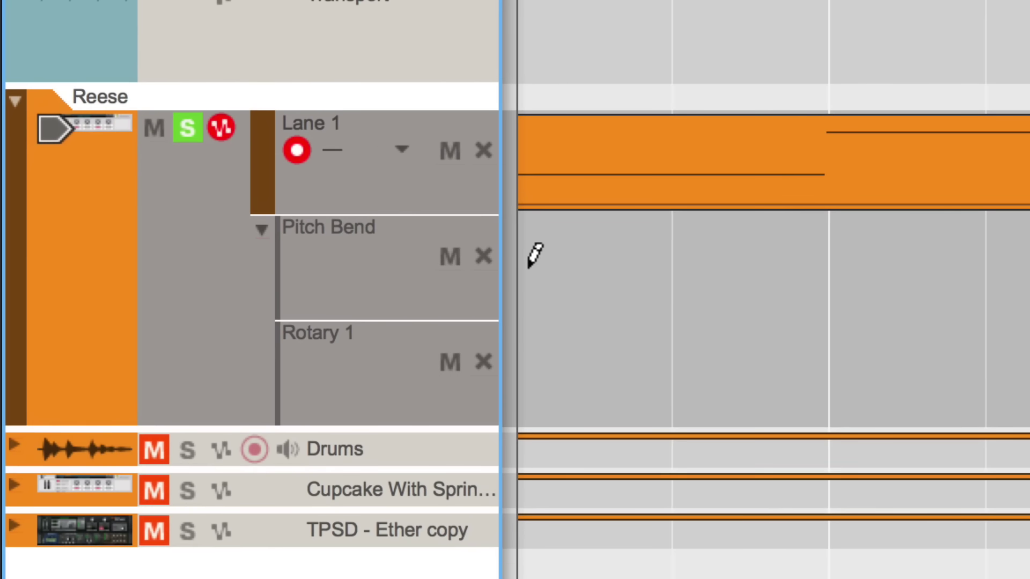
- Draw a one-bar Pitch Bend clip at bar 1 of the Reese track with a bend falling from near maximum to 0
mouse_move(535, 256)
left_mouse_down()
mouse_move(671, 236)
mouse_move(826, 239)
left_mouse_up()
double_click(657, 273)
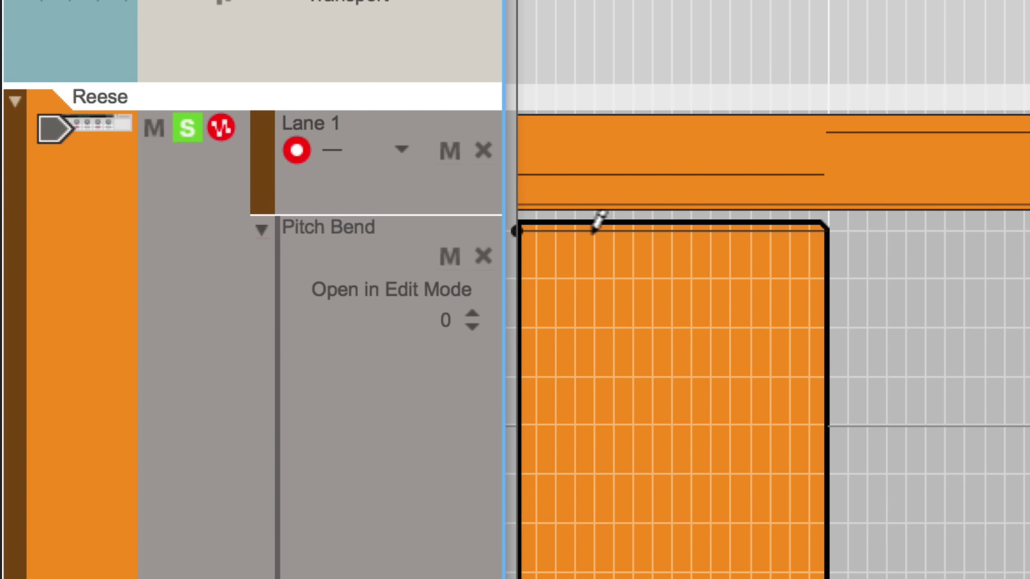
left_click_drag(634, 233, 633, 427)
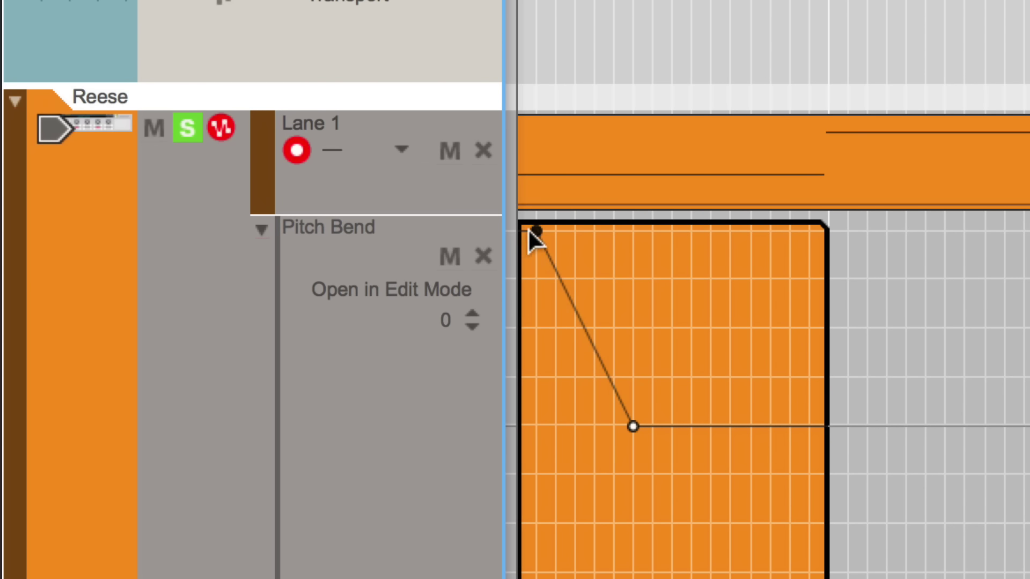
double_click(960, 529)
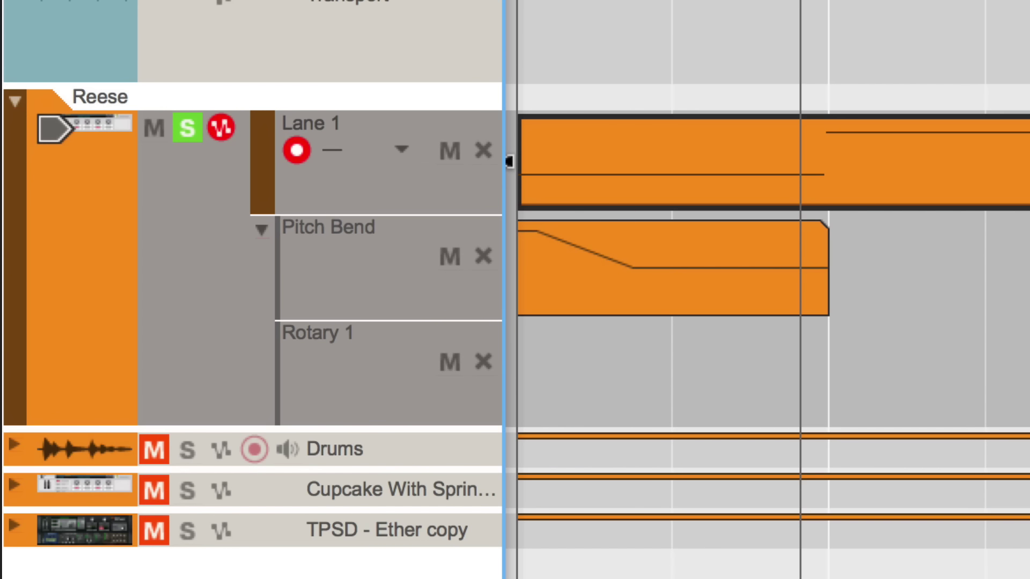
- Copy the Pitch Bend clip to the second half of bar 2 and shorten its end to bar 3 with snap enabled
left_click(592, 295)
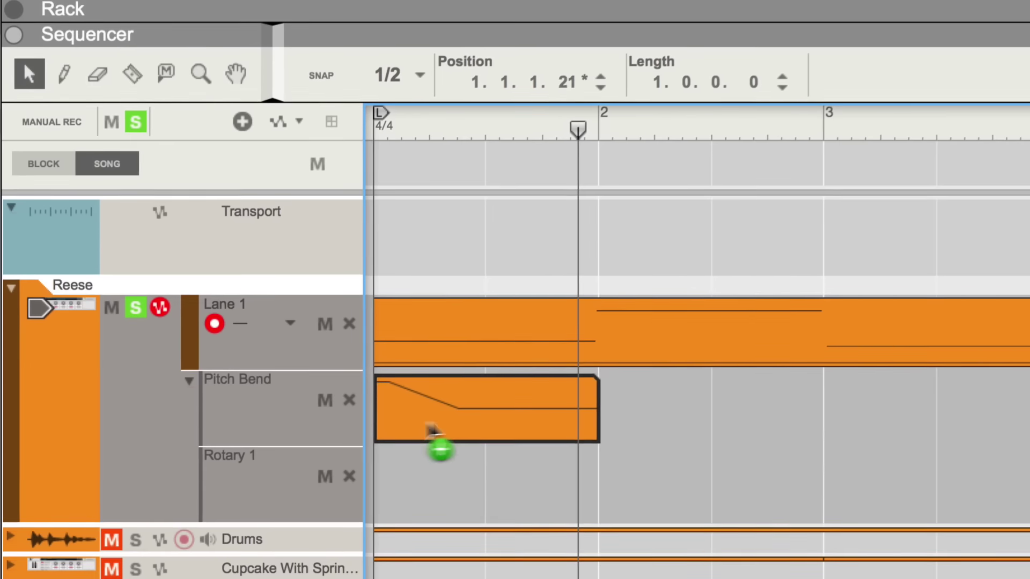
left_click_drag(428, 424, 776, 414)
key("s")
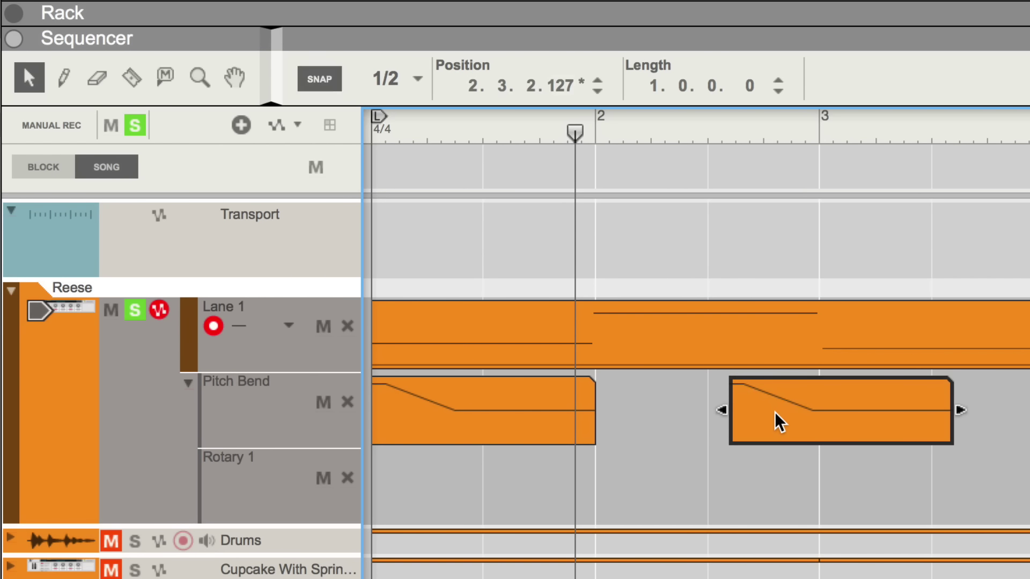
left_click_drag(950, 407, 817, 406)
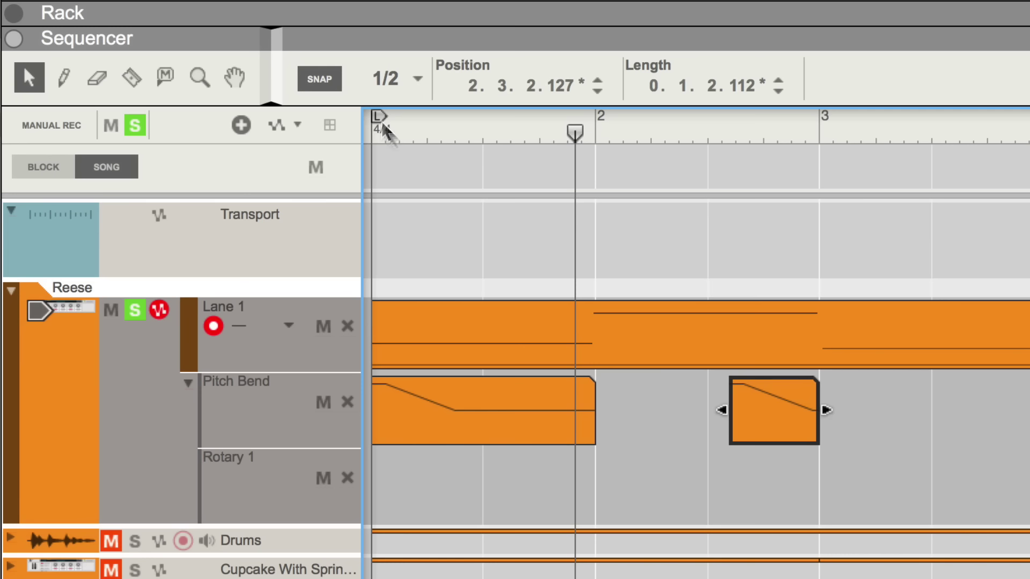
- Set the snap to 1/8, trim the start of the copied Pitch Bend clip, and play back the result
left_click(387, 79)
left_click(391, 145)
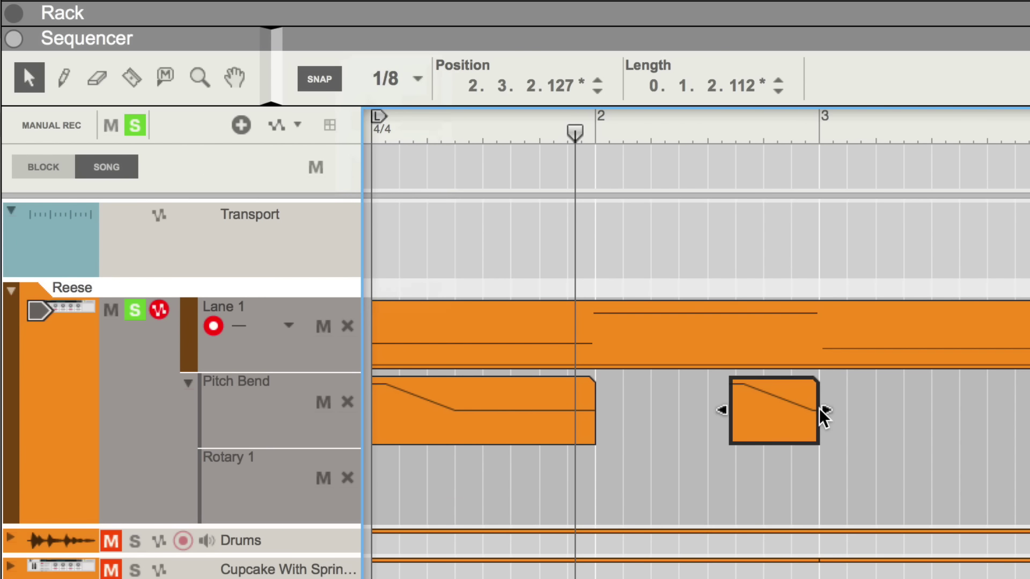
left_click_drag(720, 403, 782, 406)
key("space")
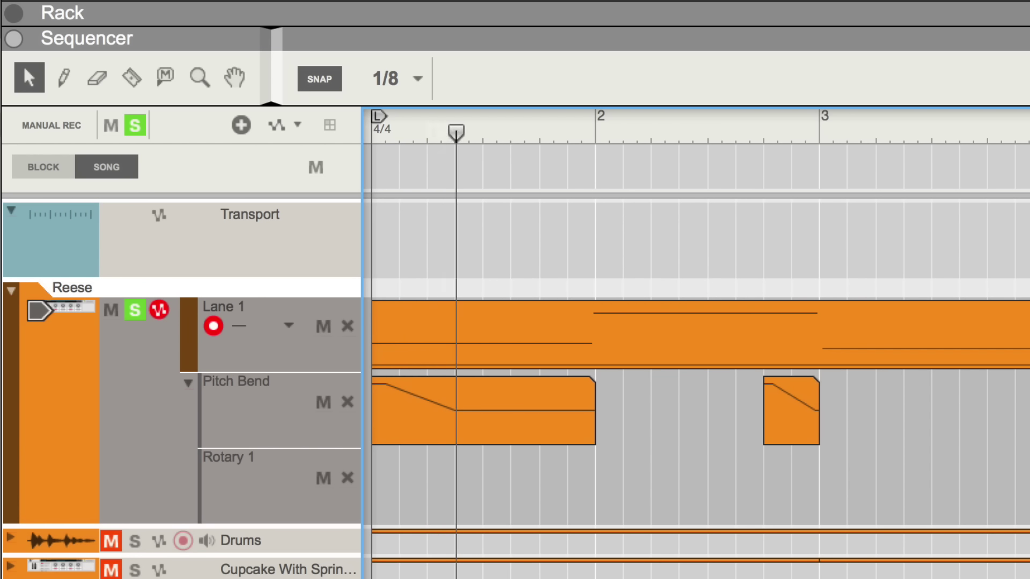